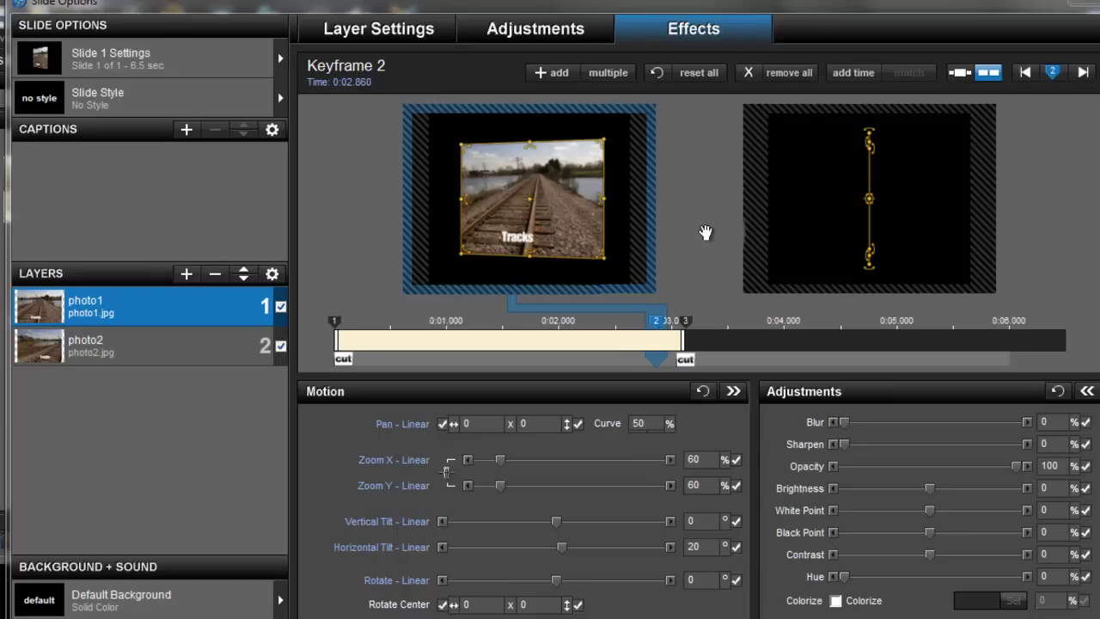
# Step: Preview the slide, then replace both layers with photo2.jpg as the only layer
pyautogui.press('space')
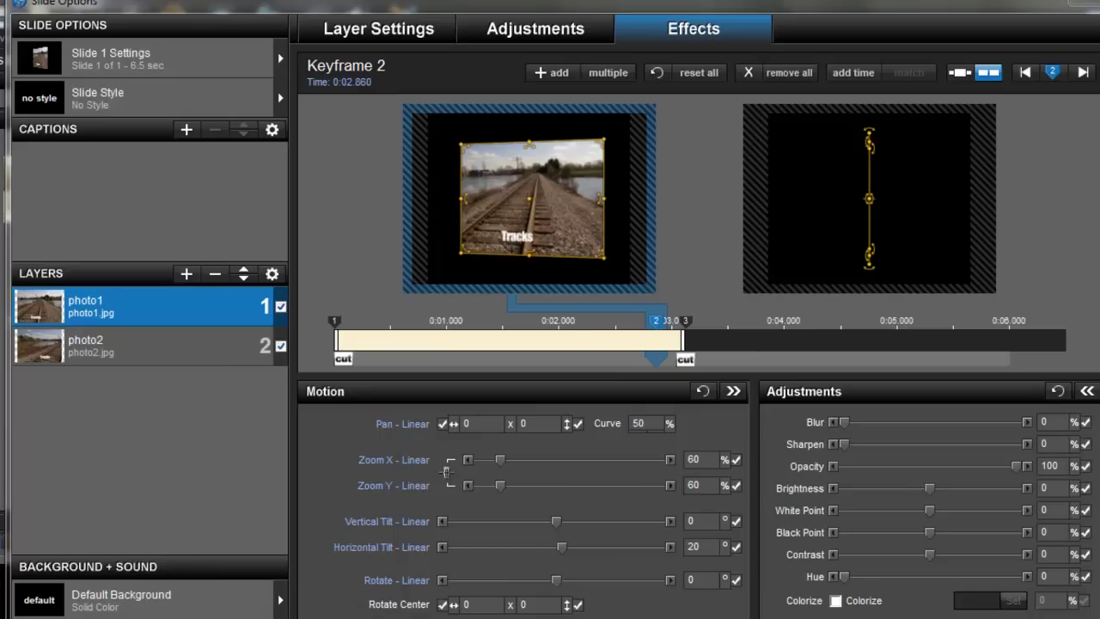
pyautogui.click(220, 272)
pyautogui.click(220, 271)
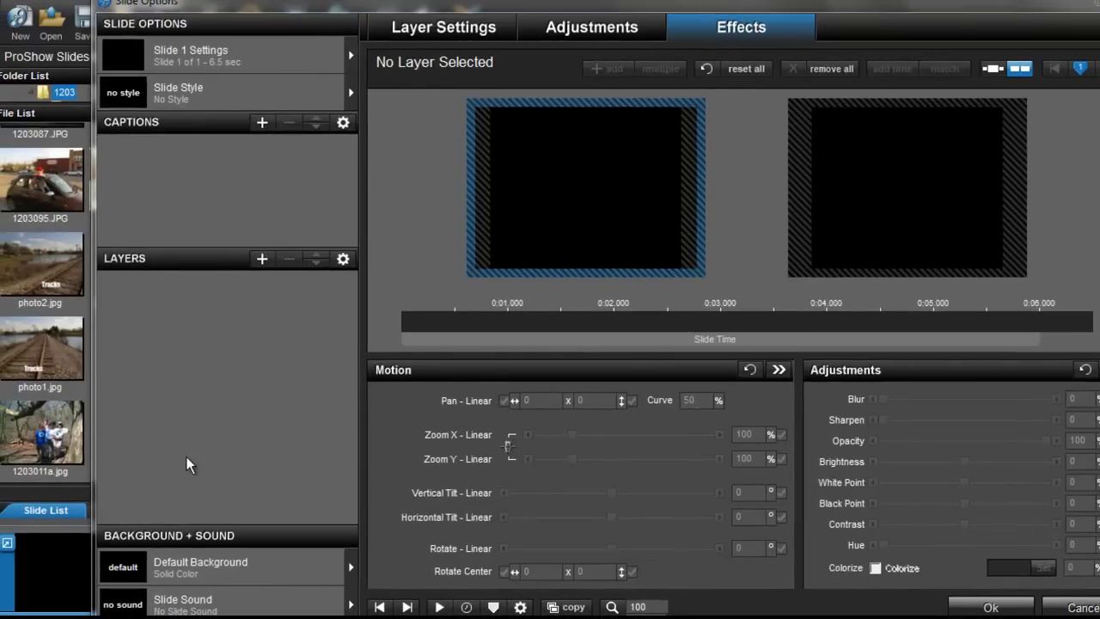
pyautogui.moveTo(44, 265); pyautogui.dragTo(237, 339)
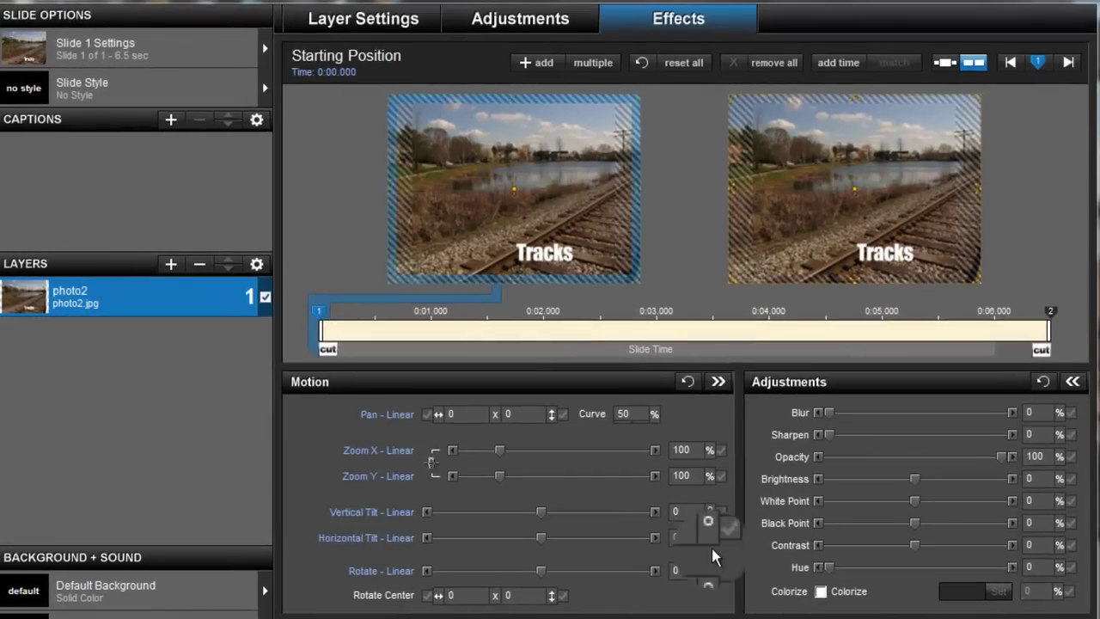
# Step: Set photo2's starting zoom to 65% and horizontal tilt to 20°
pyautogui.click(687, 450)
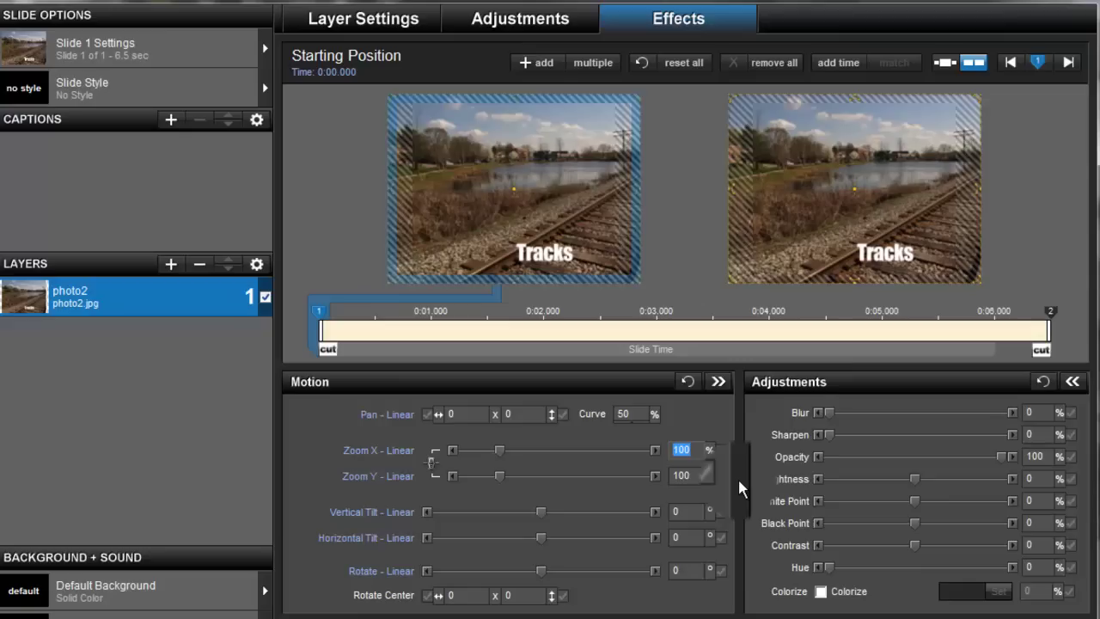
pyautogui.write('80')
pyautogui.press('Return')
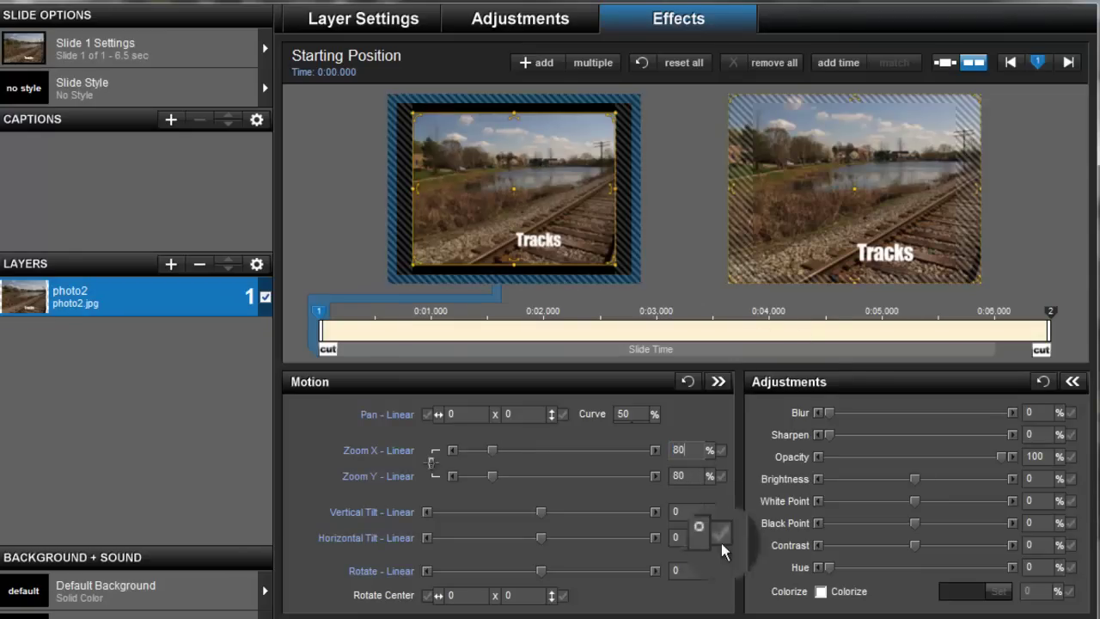
pyautogui.click(679, 538)
pyautogui.write('20')
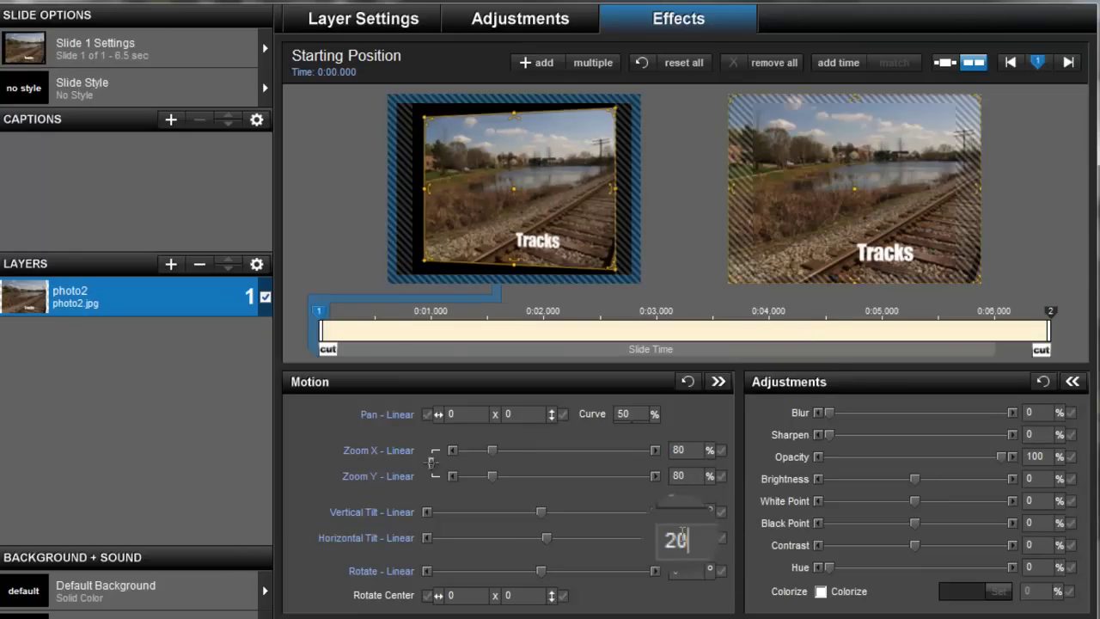
pyautogui.press('Return')
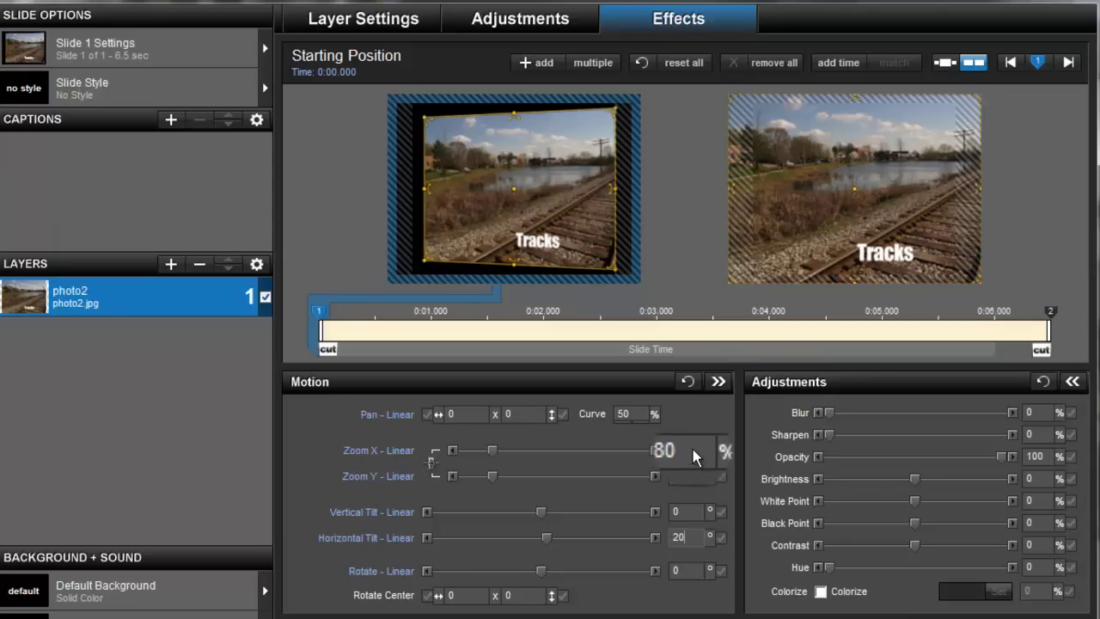
pyautogui.click(691, 447)
pyautogui.write('65')
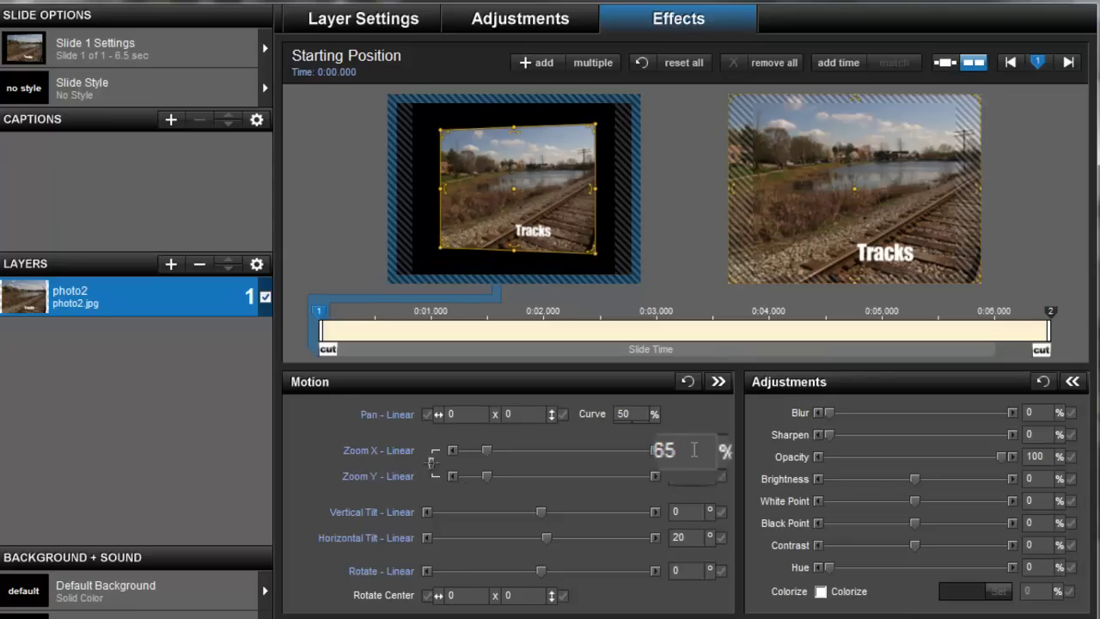
pyautogui.press('Return')
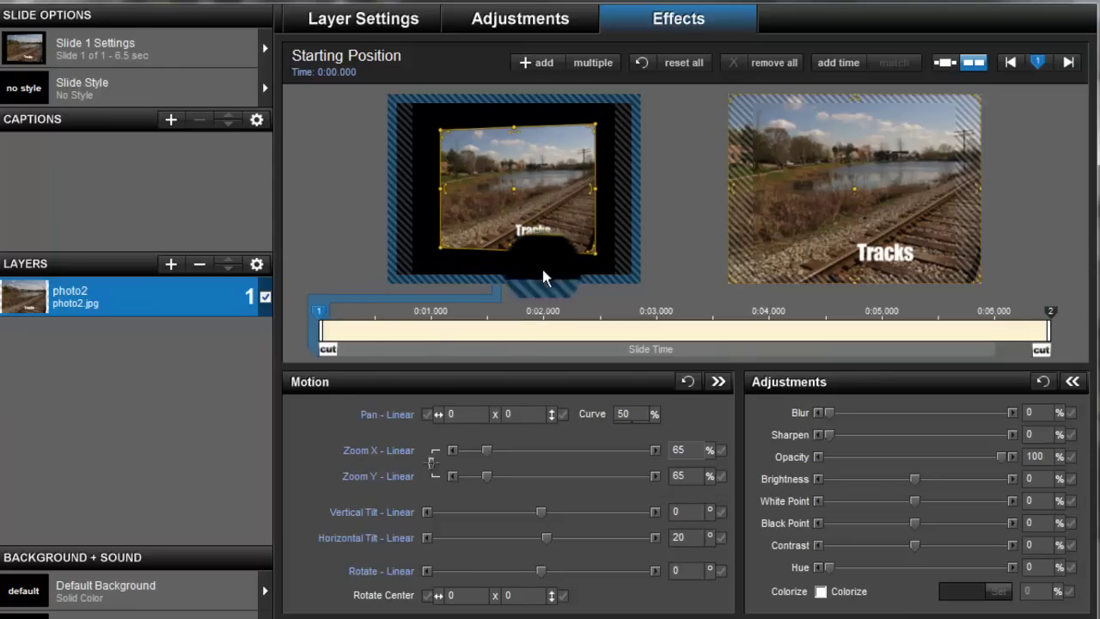
# Step: Copy keyframe 1's settings to keyframe 2 and move keyframe 2 to 0:02.660
pyautogui.rightClick(319, 314)
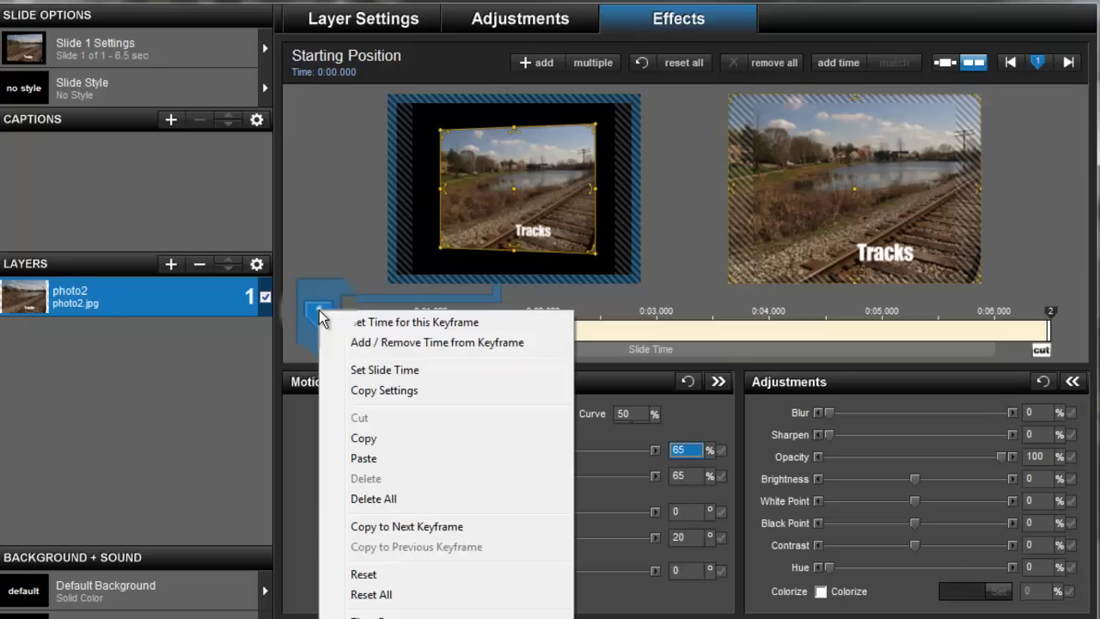
pyautogui.click(364, 526)
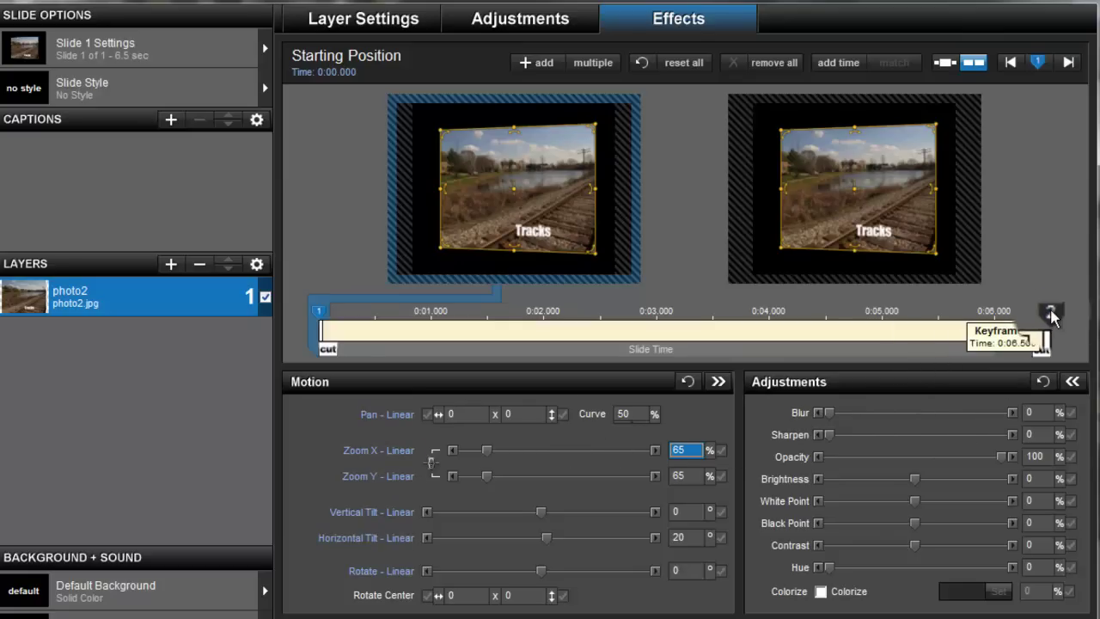
pyautogui.moveTo(1049, 314)
pyautogui.mouseDown()
pyautogui.moveTo(782, 315)
pyautogui.moveTo(634, 359)
pyautogui.moveTo(621, 331)
pyautogui.moveTo(630, 395)
pyautogui.mouseUp()
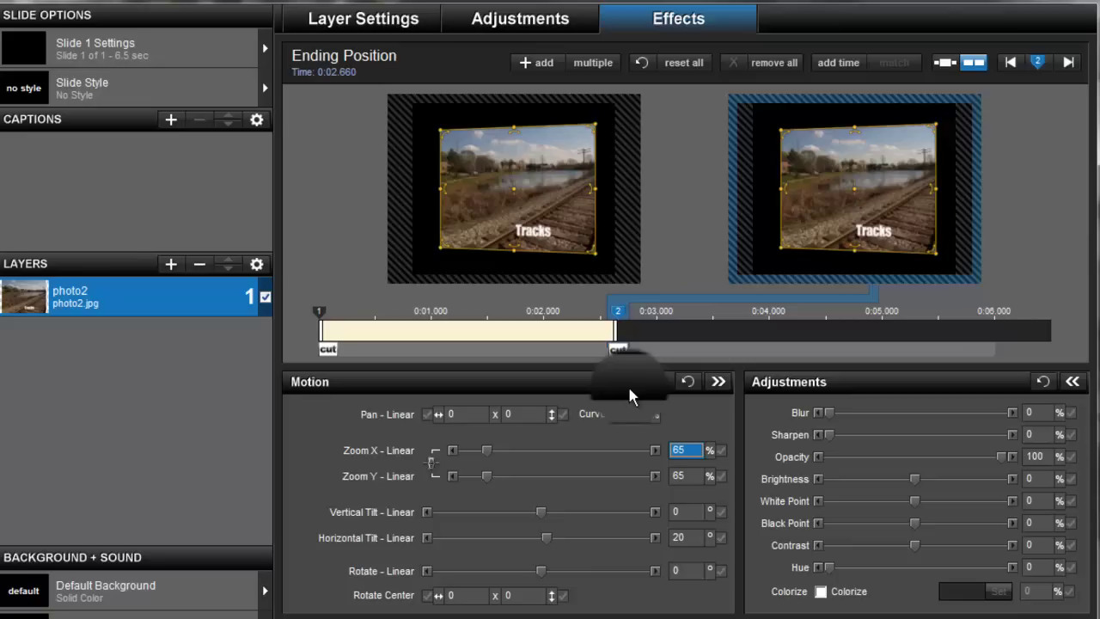
# Step: Add keyframe 3 at 0:03.510 and shift keyframe 2 to 0:02.740
pyautogui.moveTo(629, 395); pyautogui.dragTo(697, 316)
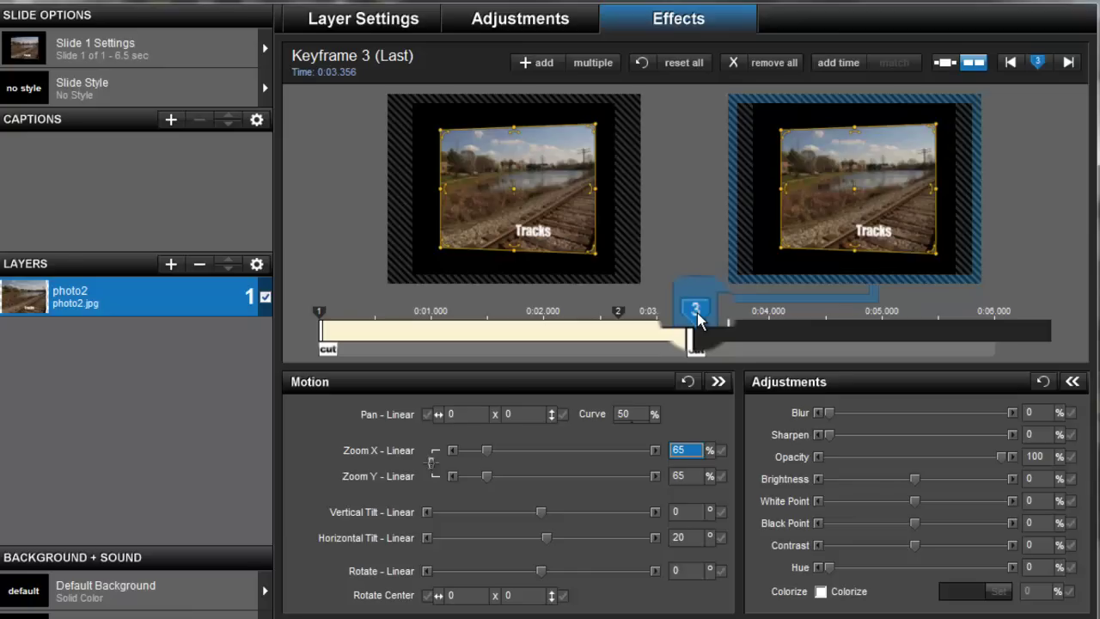
pyautogui.moveTo(698, 319); pyautogui.dragTo(721, 325)
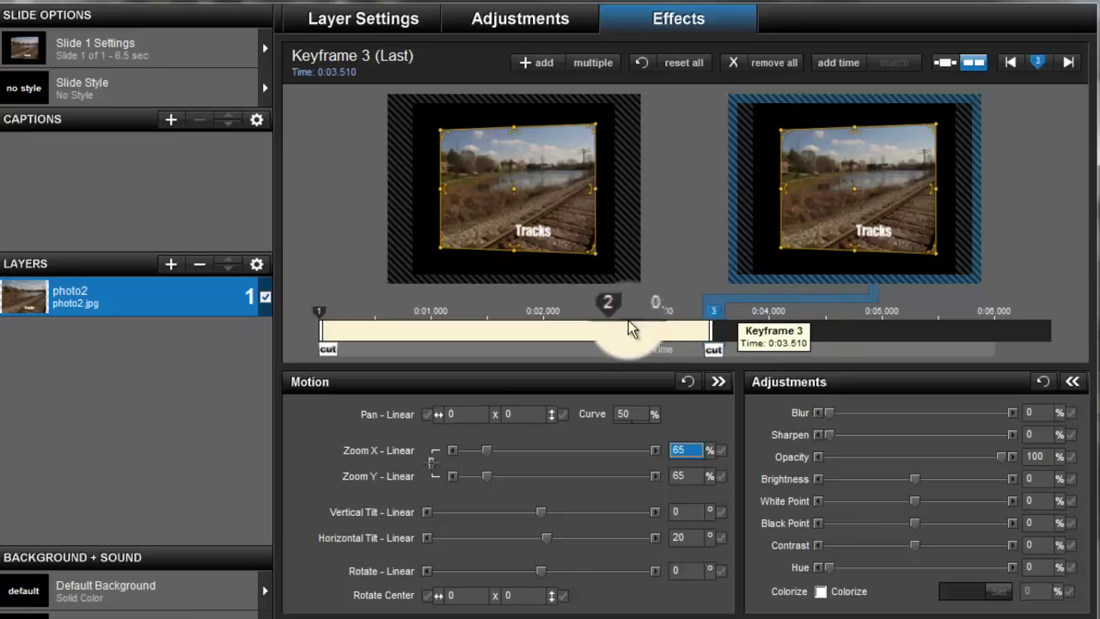
pyautogui.moveTo(617, 311); pyautogui.dragTo(628, 318)
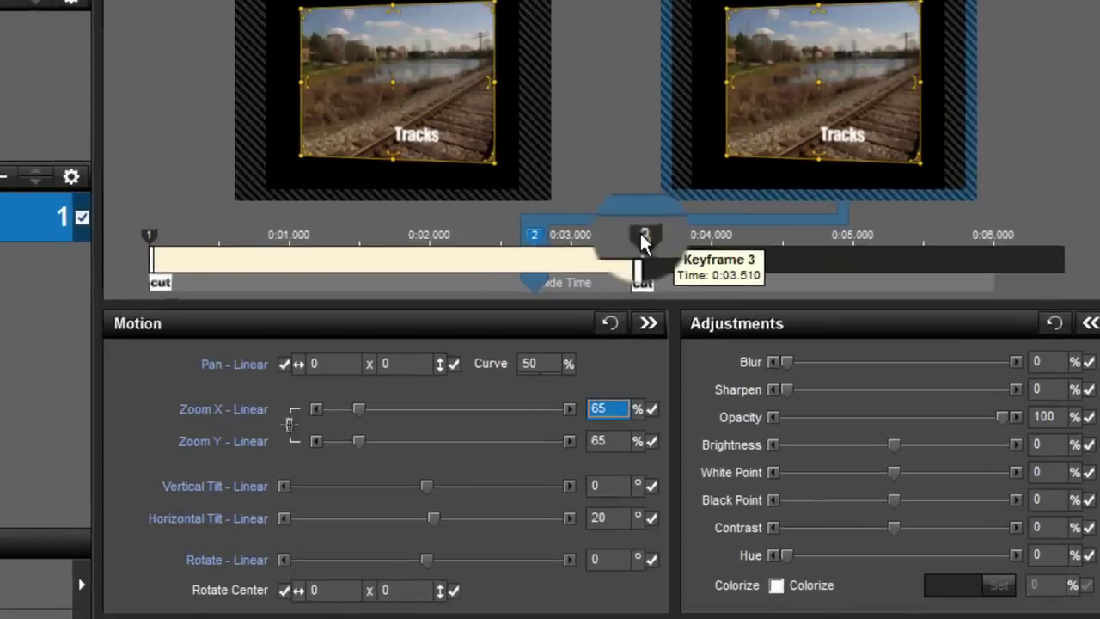
# Step: Give keyframe 3 a 200° horizontal tilt and preview the mirrored flip
pyautogui.click(712, 315)
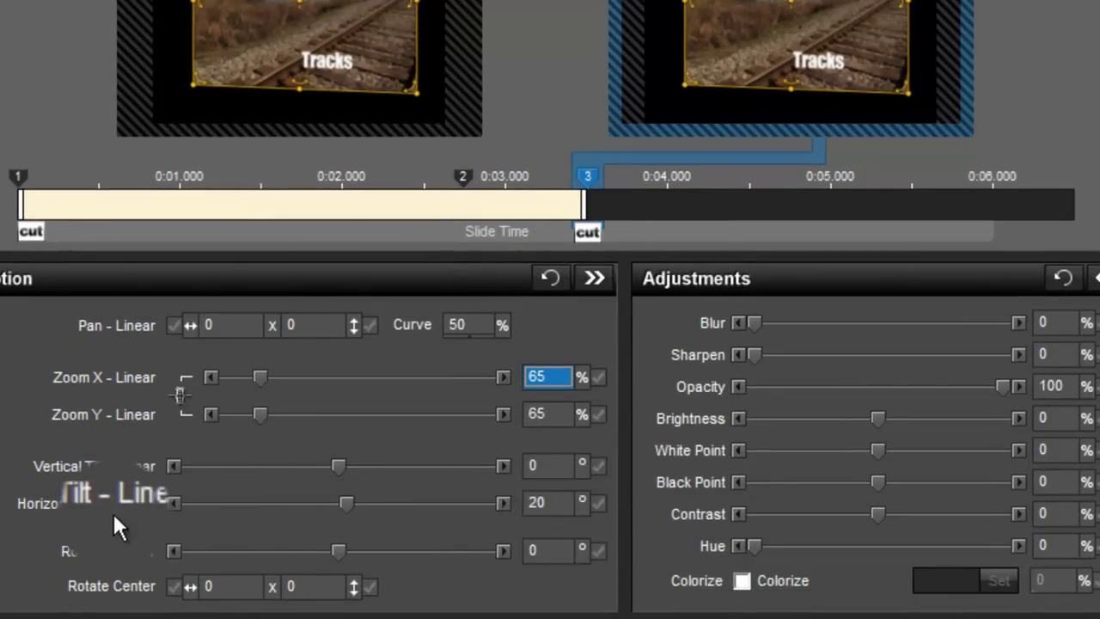
pyautogui.click(548, 502)
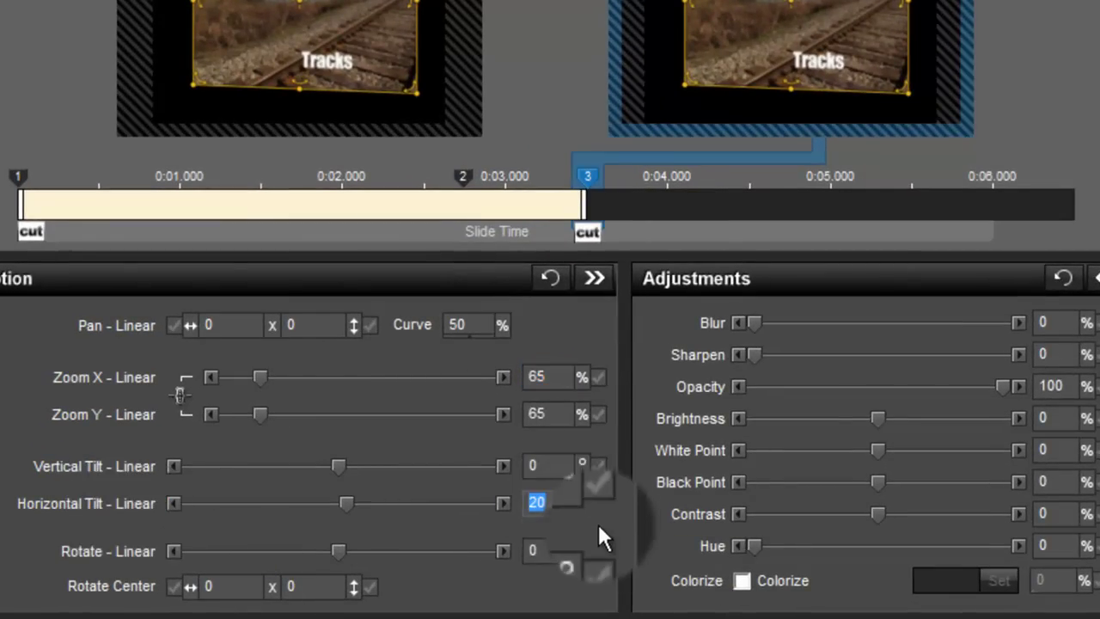
pyautogui.write('200')
pyautogui.press('Return')
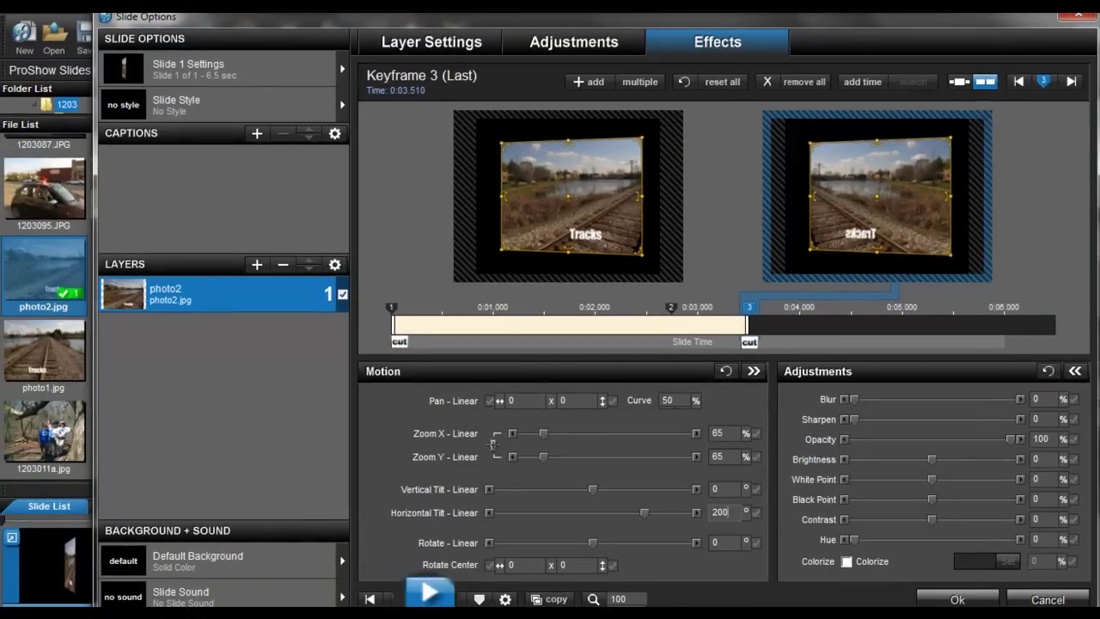
pyautogui.click(429, 592)
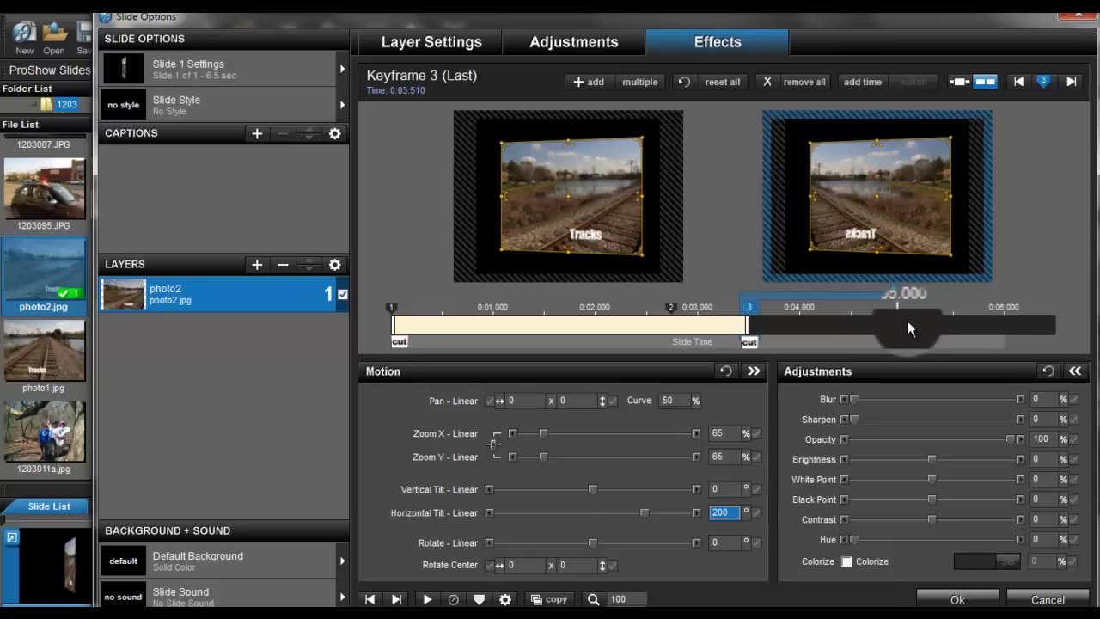
# Step: Add keyframe 4 at the slide's end, 0:06.500
pyautogui.doubleClick(1058, 322)
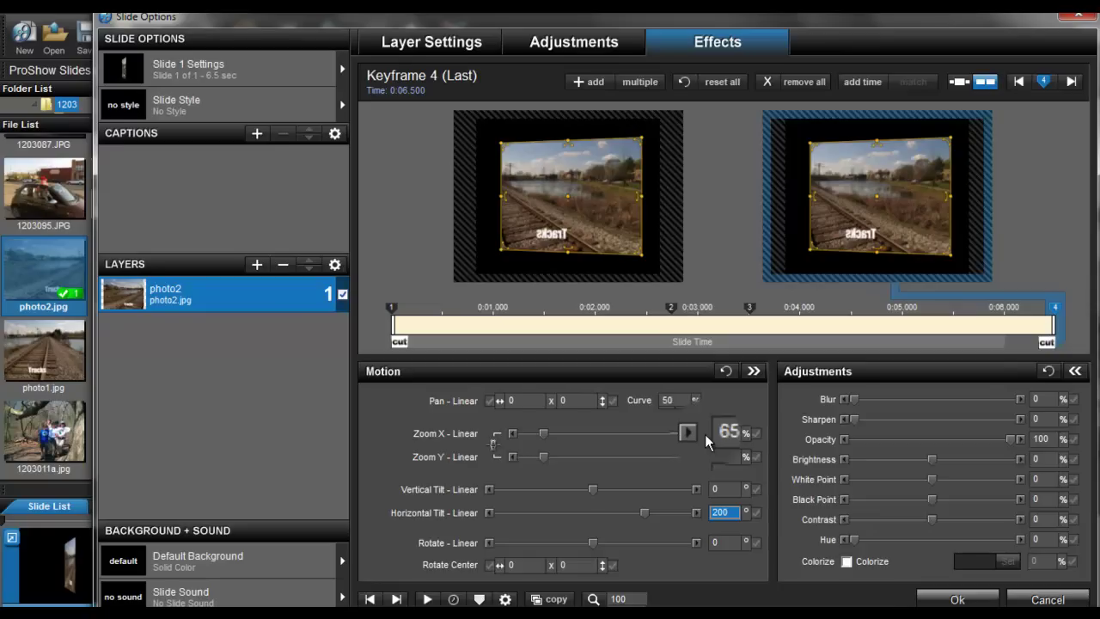
# Step: Insert a keyframe at 0:03.040 between keyframes 2 and 3 with a 90° horizontal tilt
pyautogui.doubleClick(709, 309)
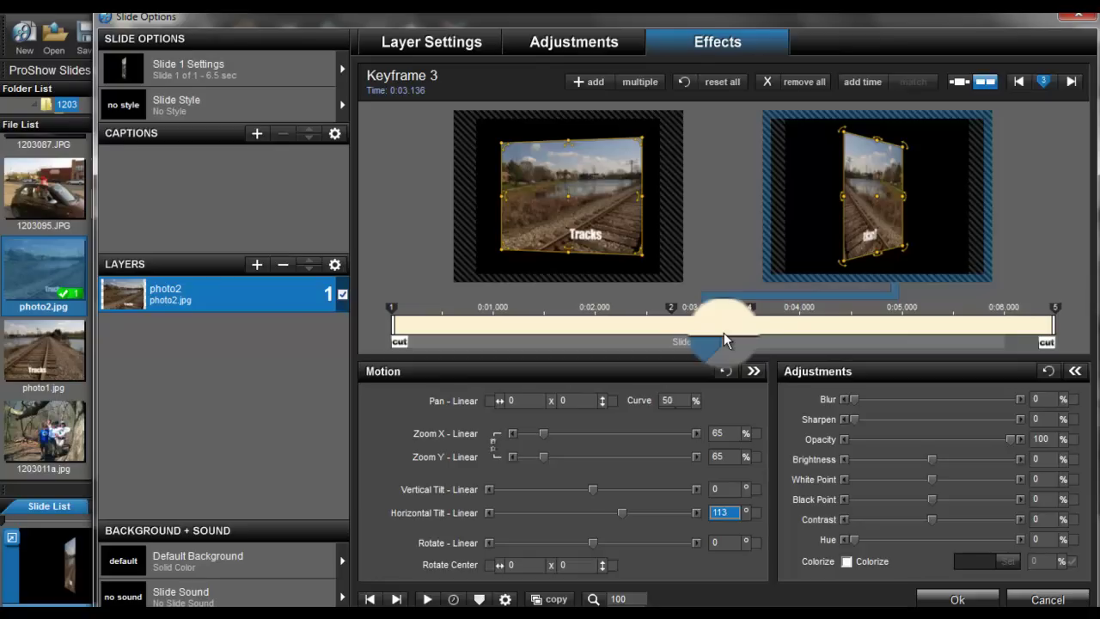
pyautogui.moveTo(725, 340); pyautogui.dragTo(697, 311)
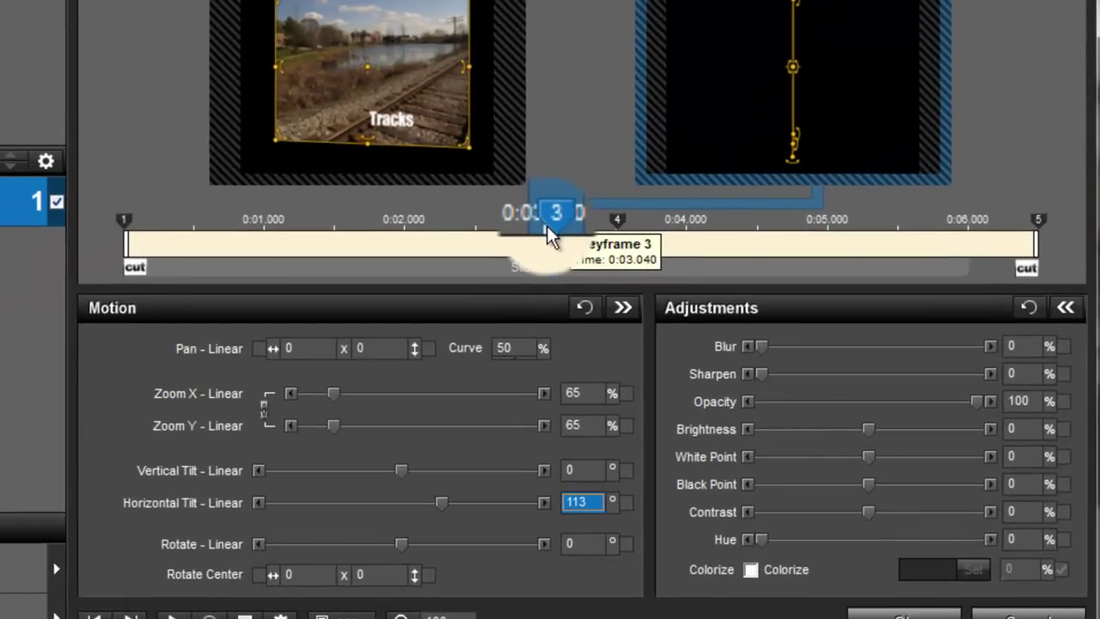
pyautogui.moveTo(547, 225); pyautogui.dragTo(547, 225)
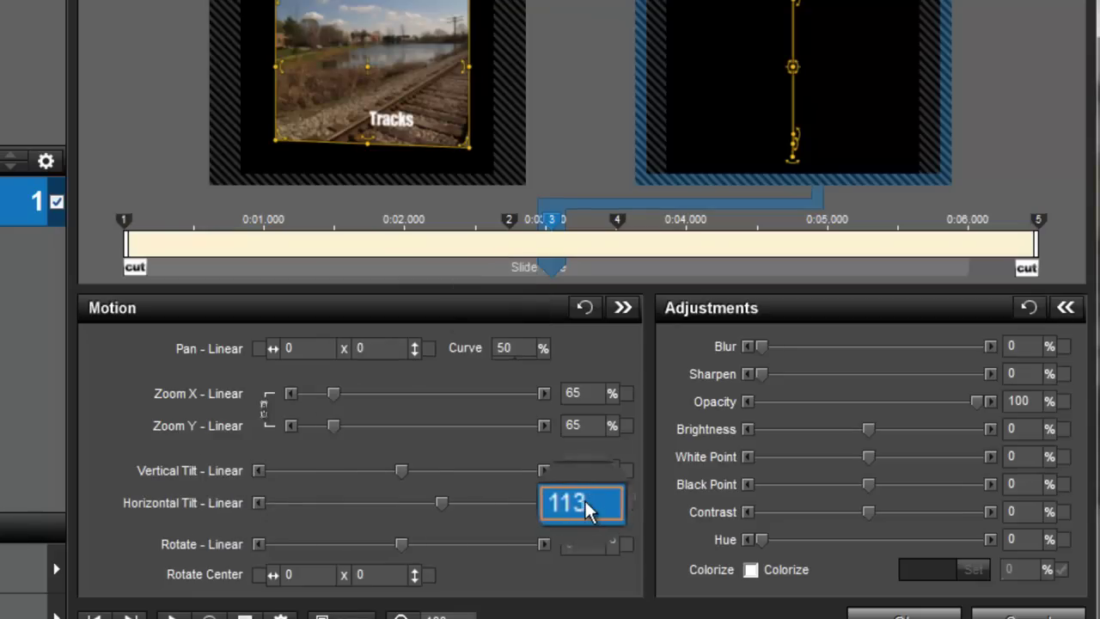
pyautogui.moveTo(599, 507)
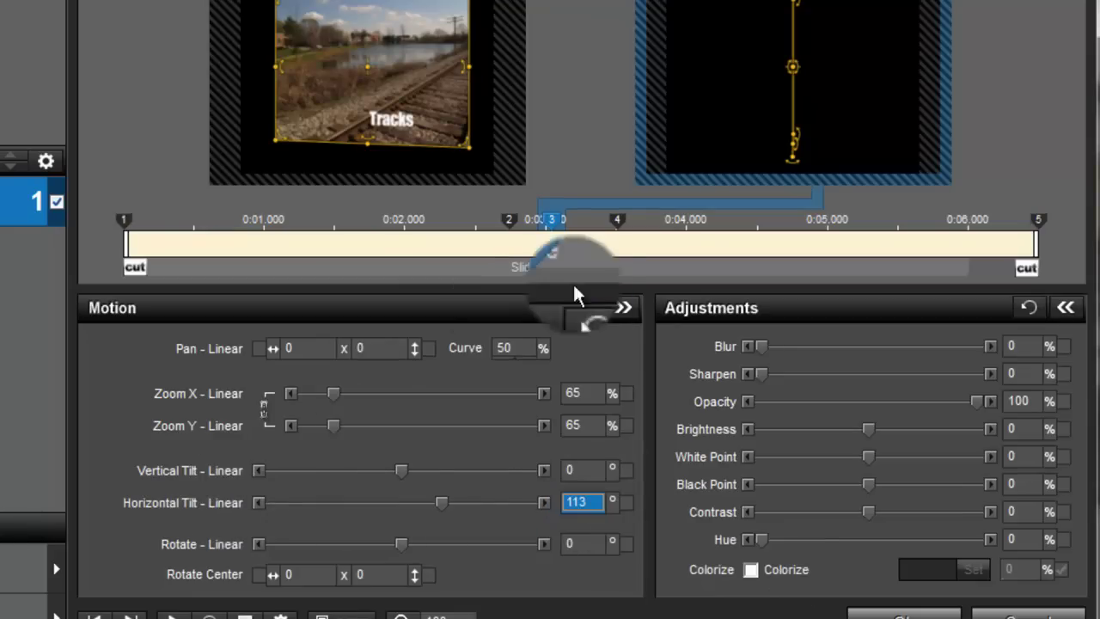
pyautogui.click(554, 226)
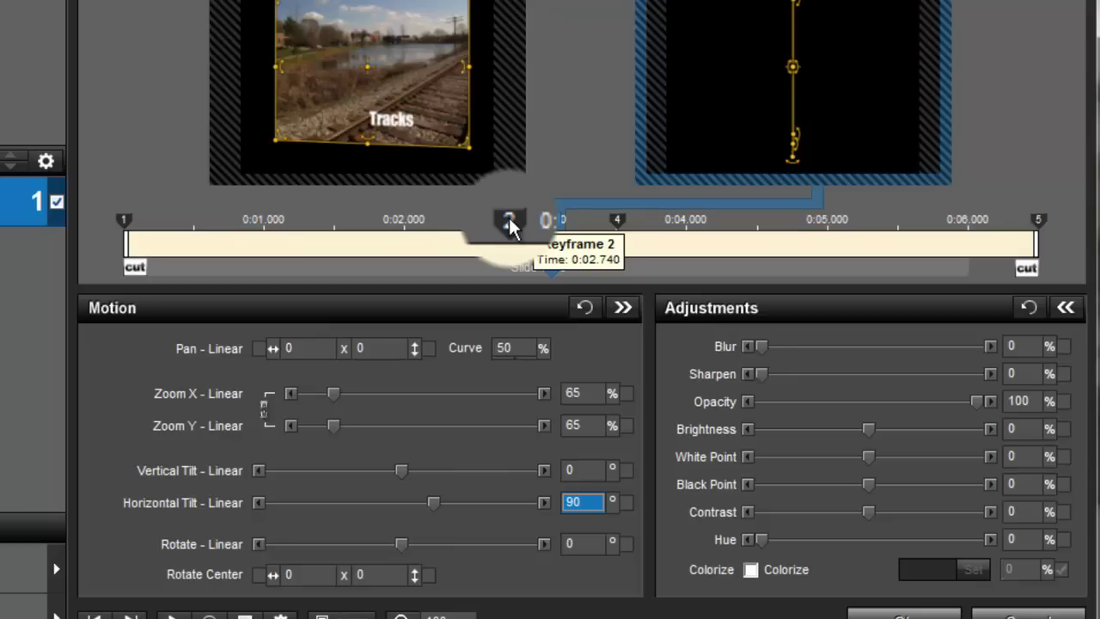
# Step: Set keyframe 1's horizontal tilt to 20°
pyautogui.click(617, 221)
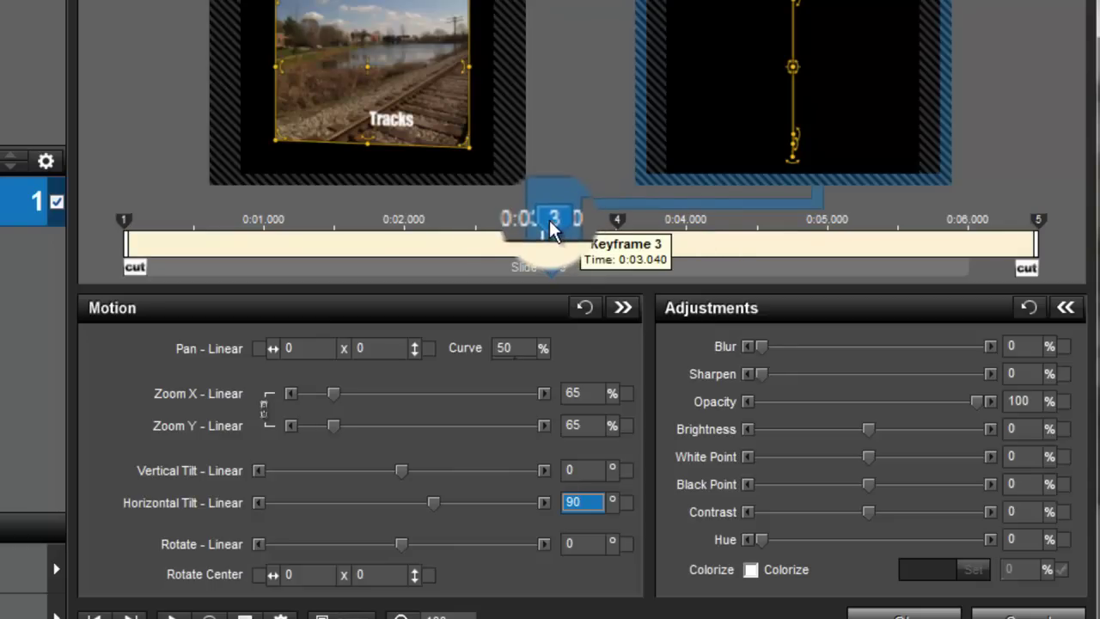
pyautogui.click(560, 271)
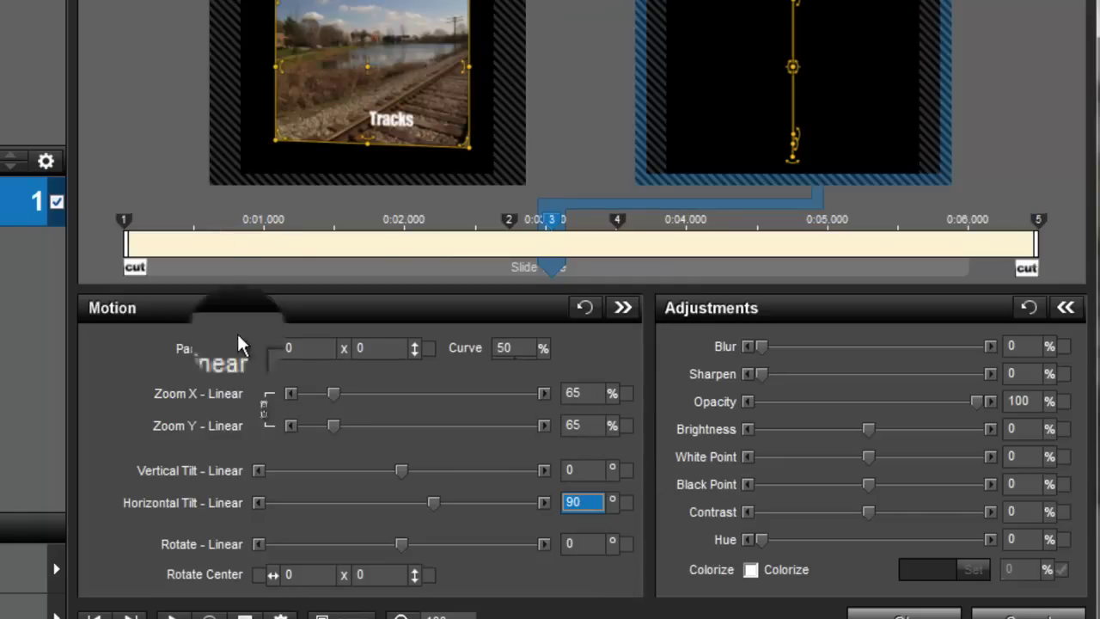
pyautogui.click(122, 217)
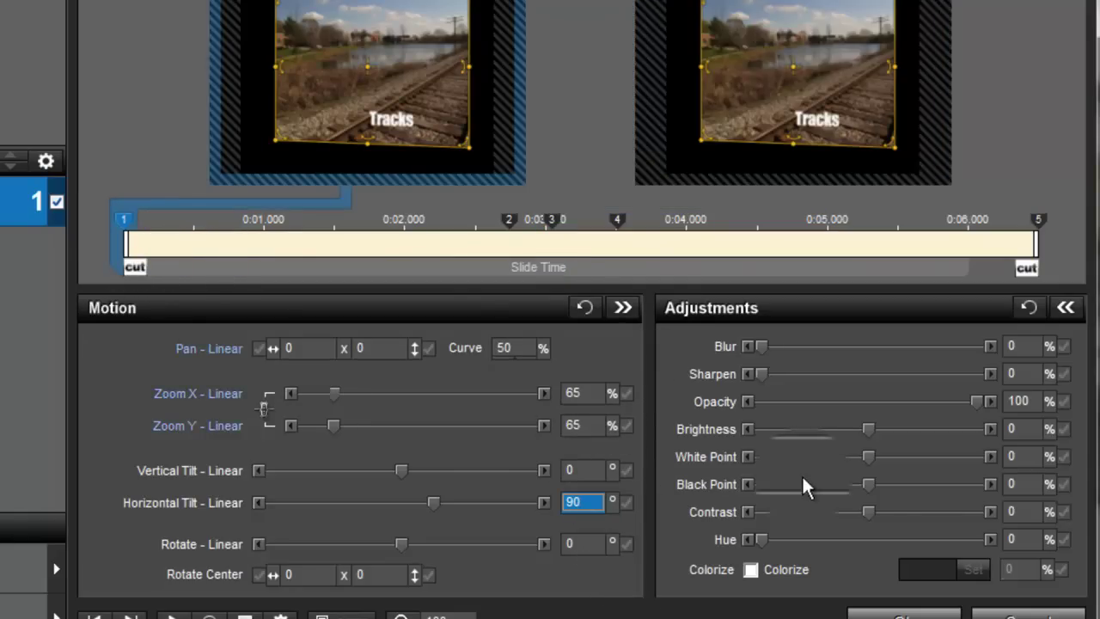
pyautogui.write('20')
pyautogui.press('Return')
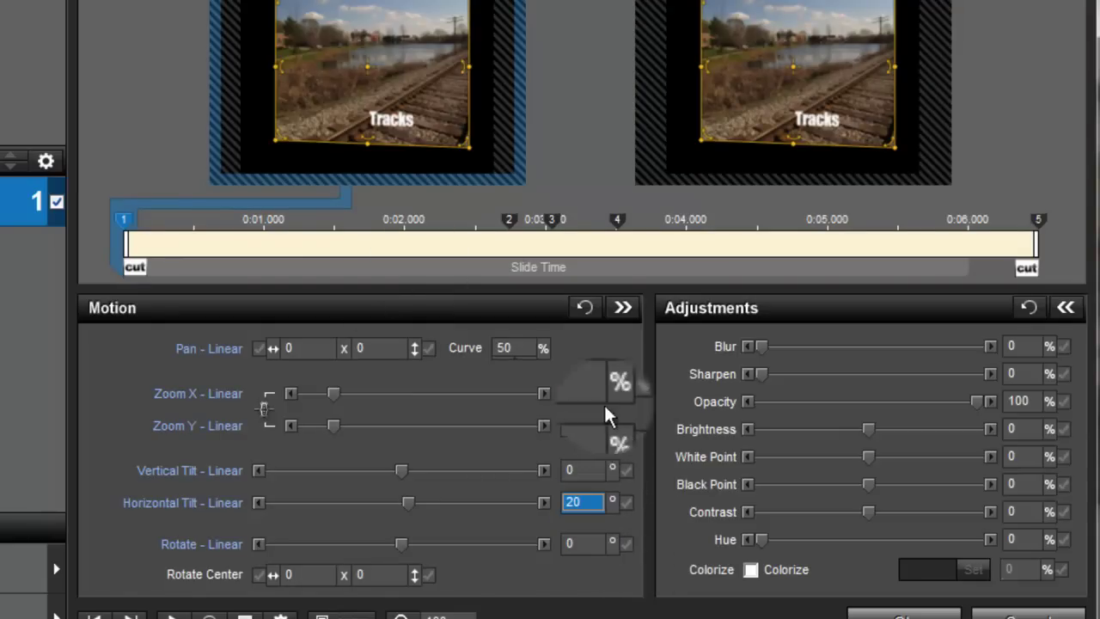
# Step: Set keyframe 3's horizontal tilt to 90°
pyautogui.click(509, 220)
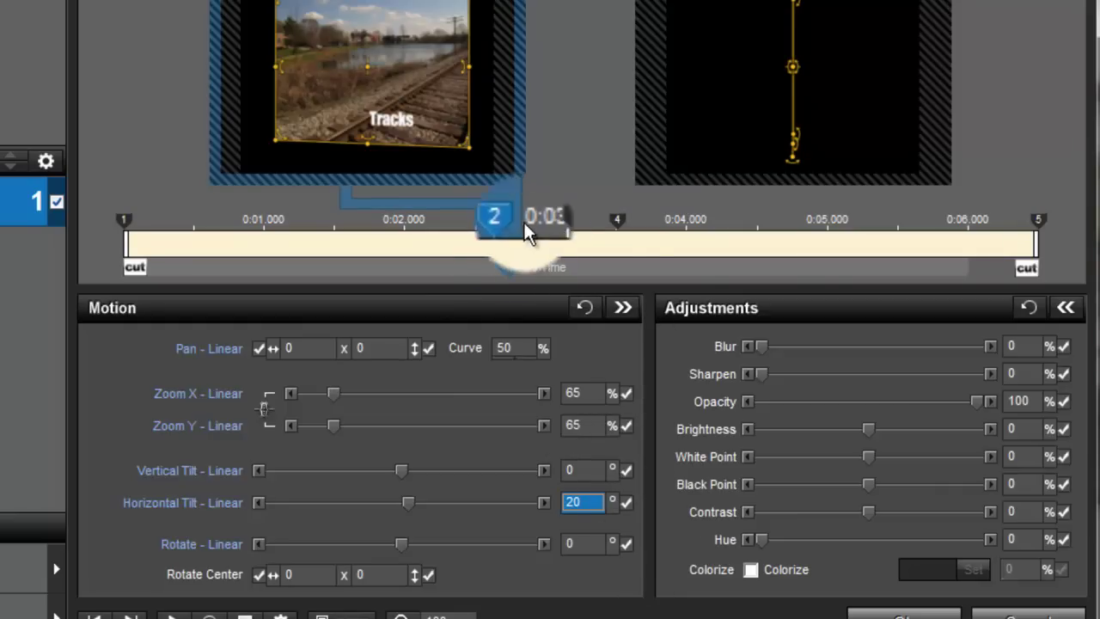
pyautogui.click(553, 220)
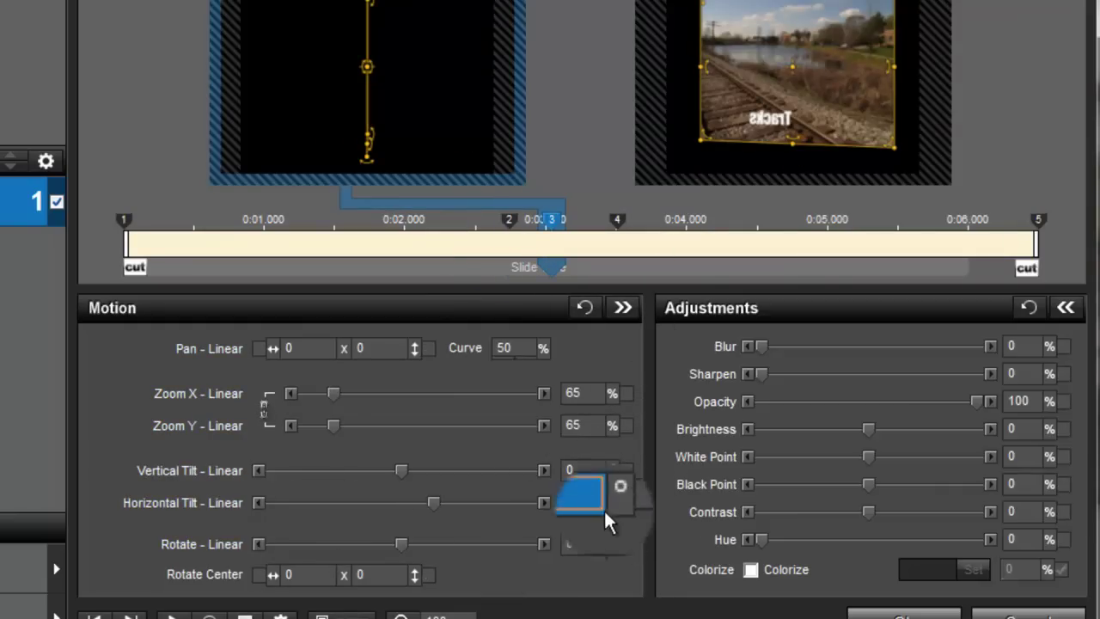
pyautogui.write('90')
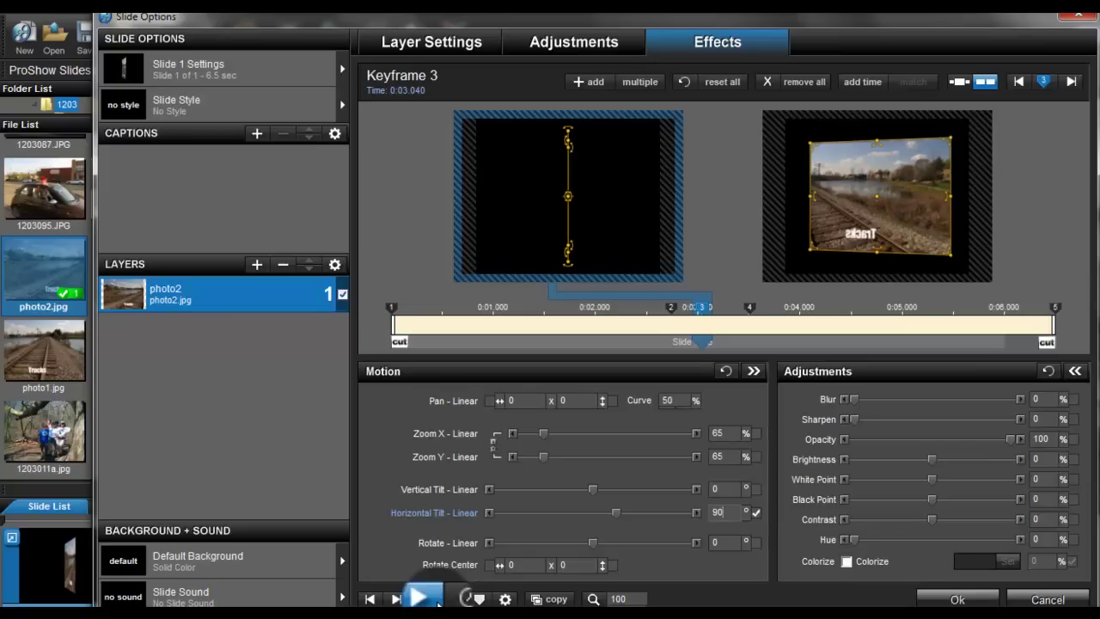
pyautogui.click(427, 599)
pyautogui.moveTo(539, 614)
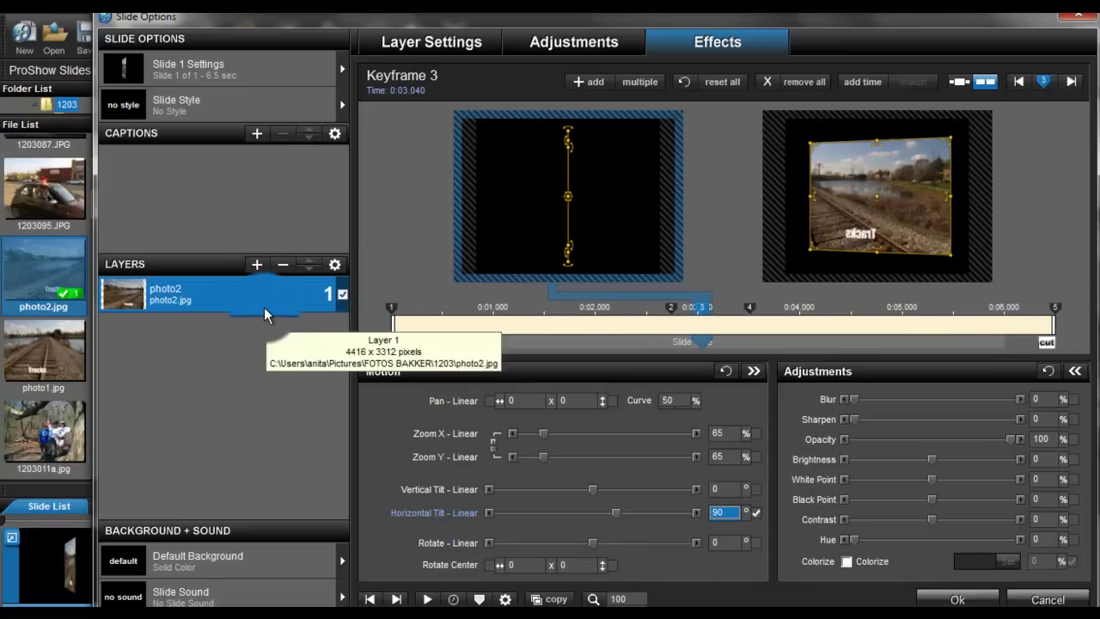
# Step: Duplicate the photo2 layer and swap the copy's image to photo1.jpg
pyautogui.click(240, 298)
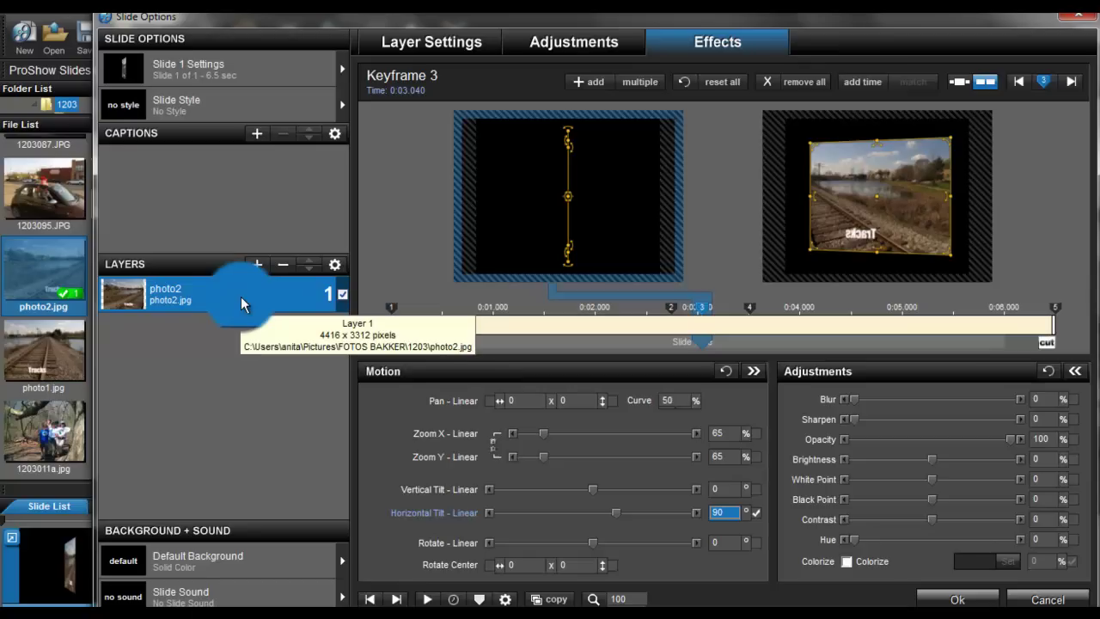
pyautogui.rightClick(241, 304)
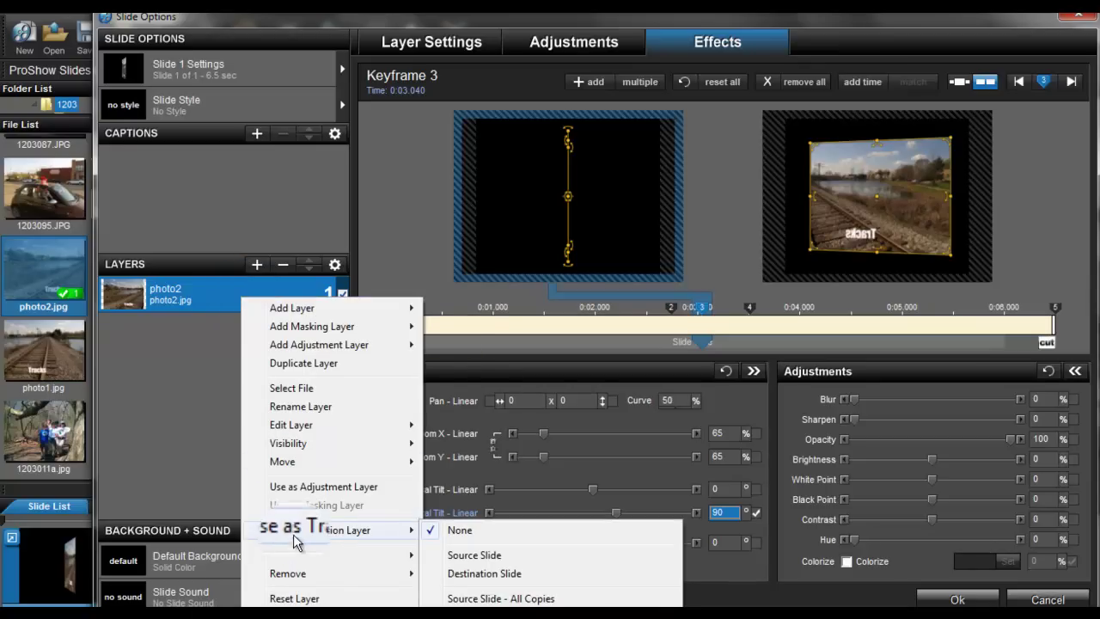
pyautogui.click(301, 363)
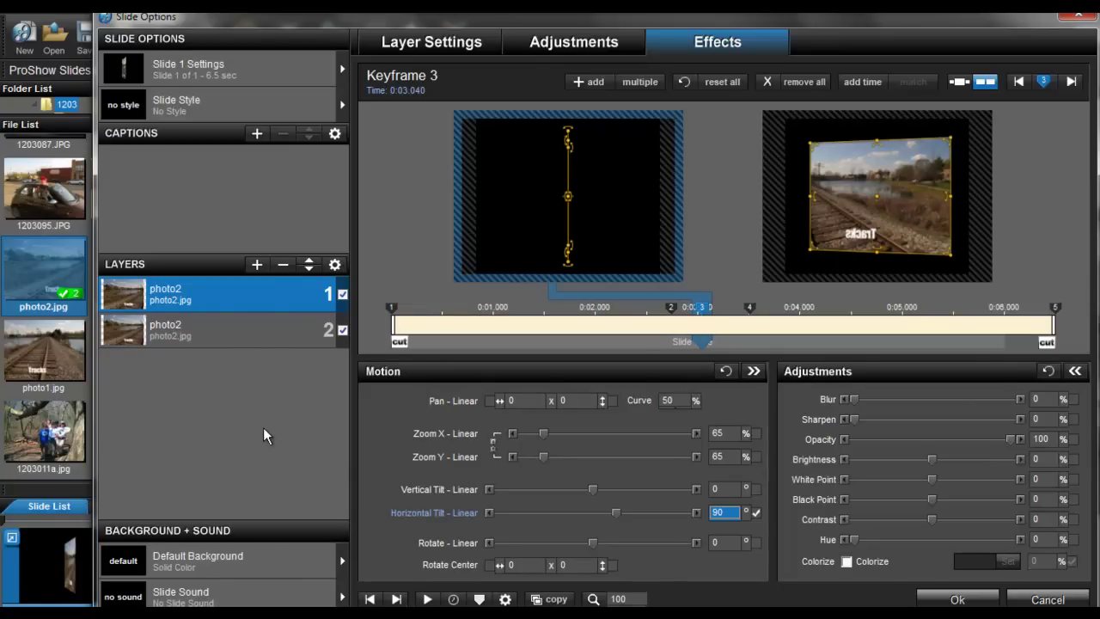
pyautogui.click(206, 326)
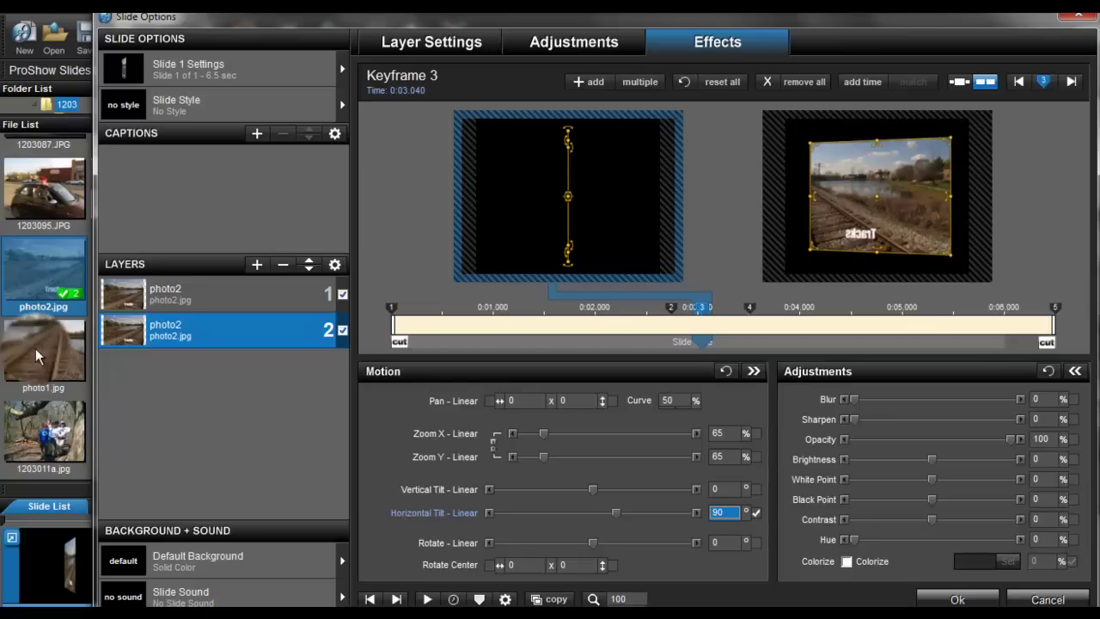
pyautogui.moveTo(36, 348); pyautogui.dragTo(201, 337)
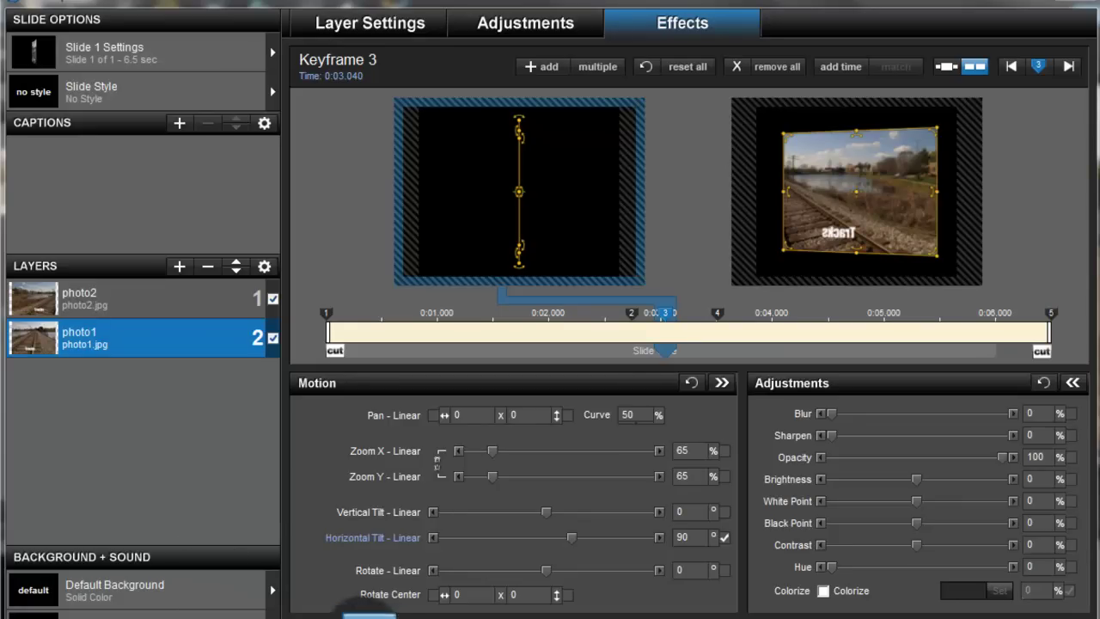
pyautogui.press('space')
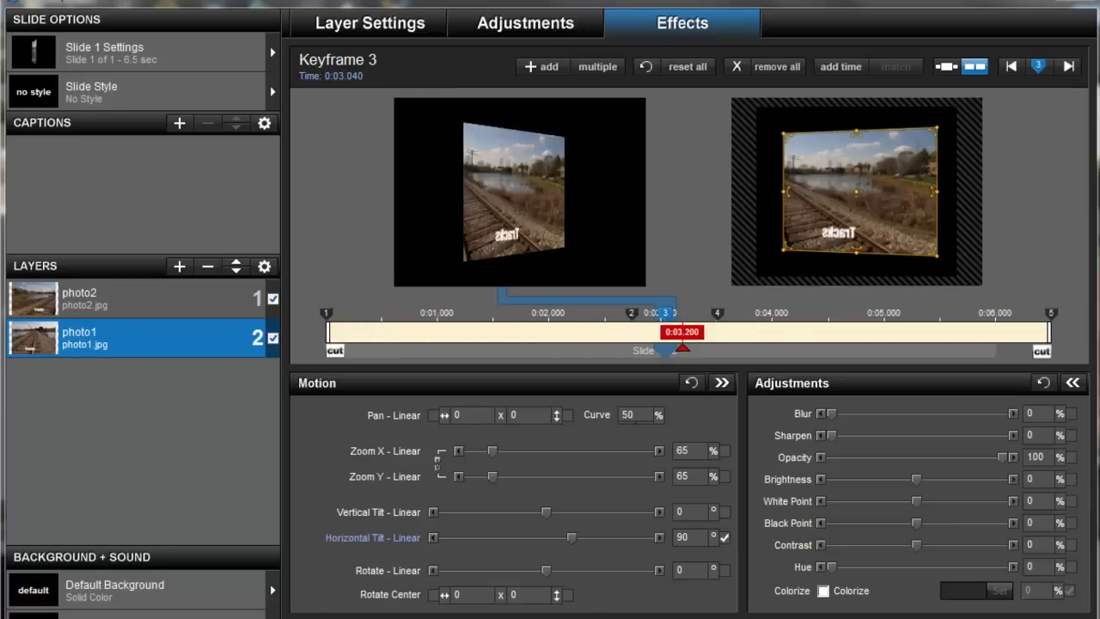
pyautogui.click(132, 299)
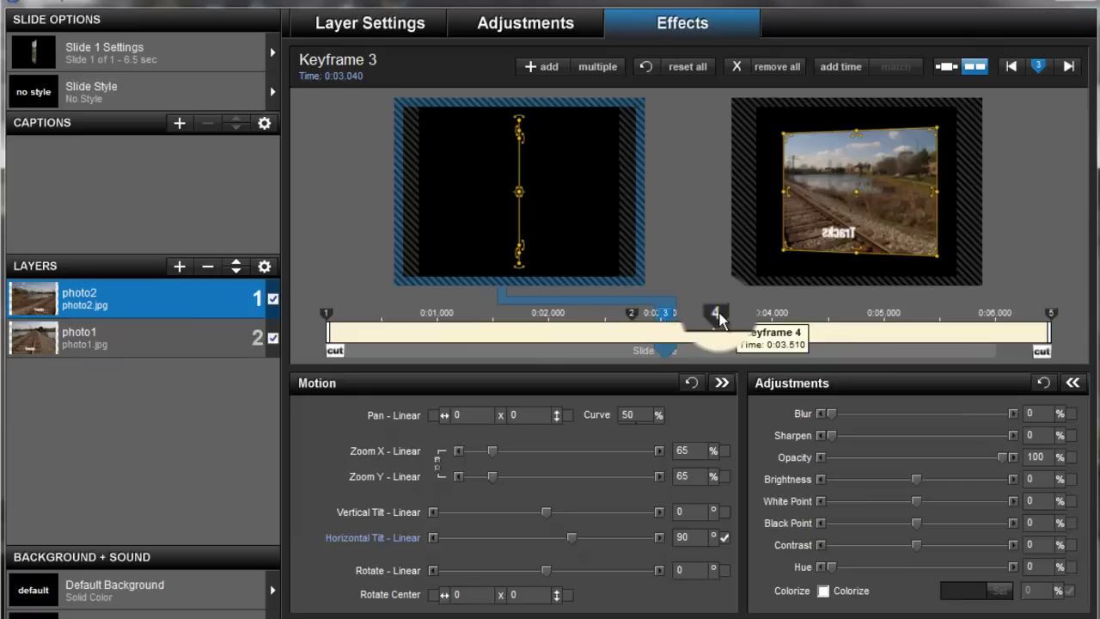
pyautogui.click(117, 302)
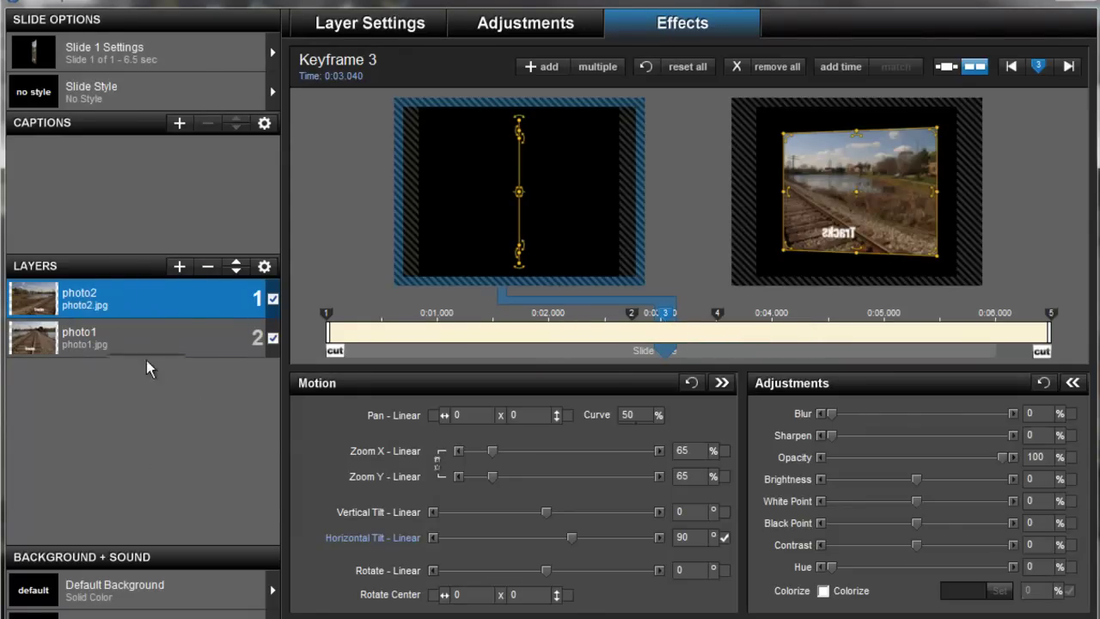
pyautogui.click(262, 342)
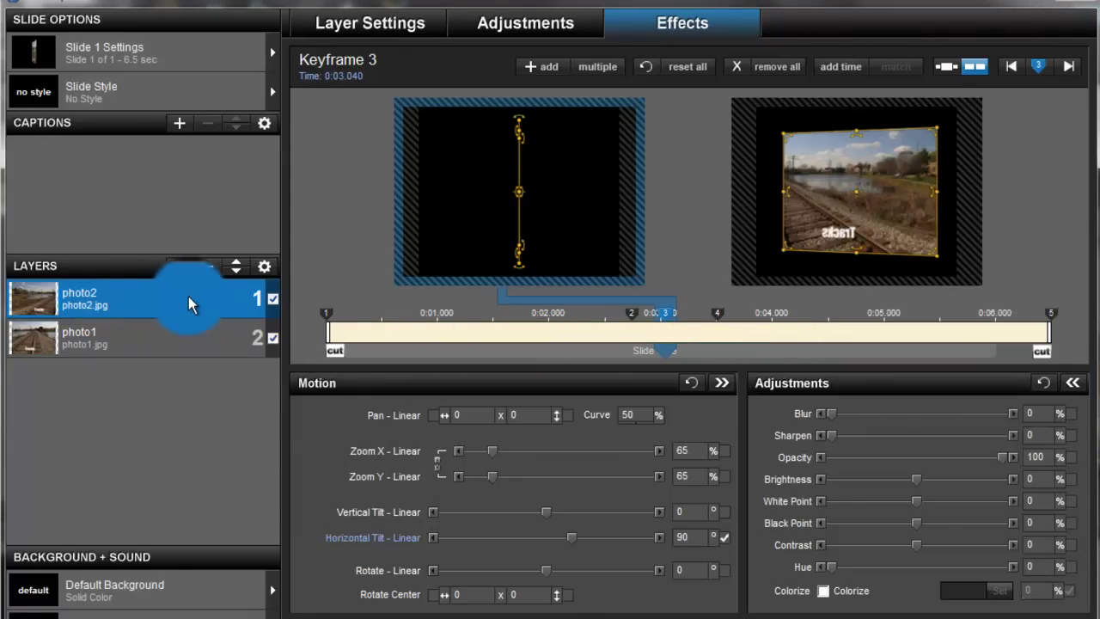
# Step: Delete photo2's keyframes 5 and 4
pyautogui.click(1050, 311)
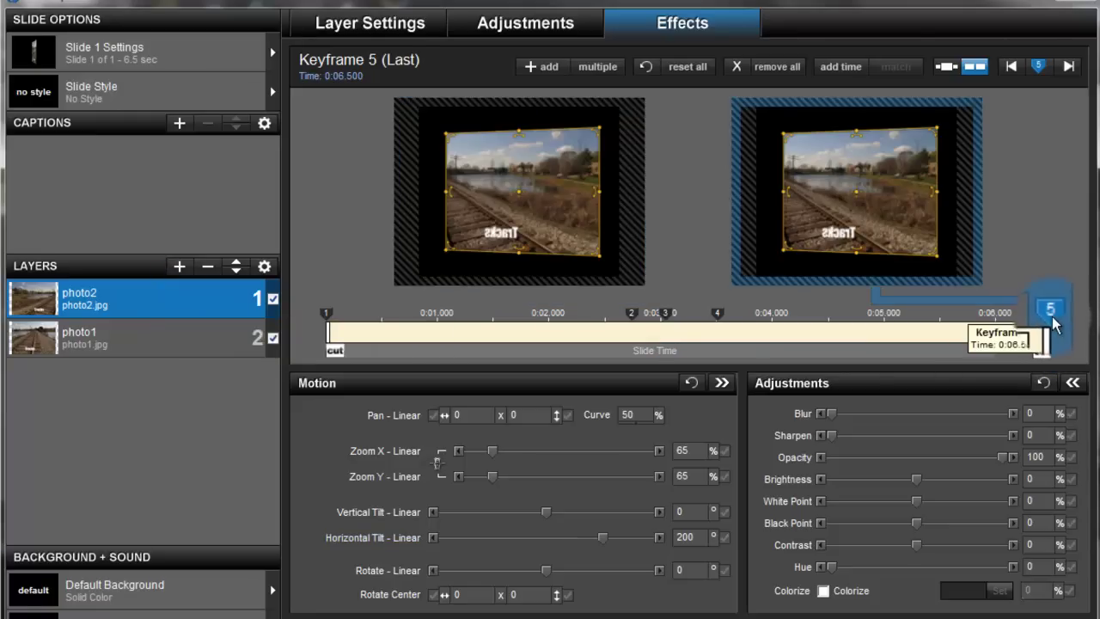
pyautogui.rightClick(1051, 316)
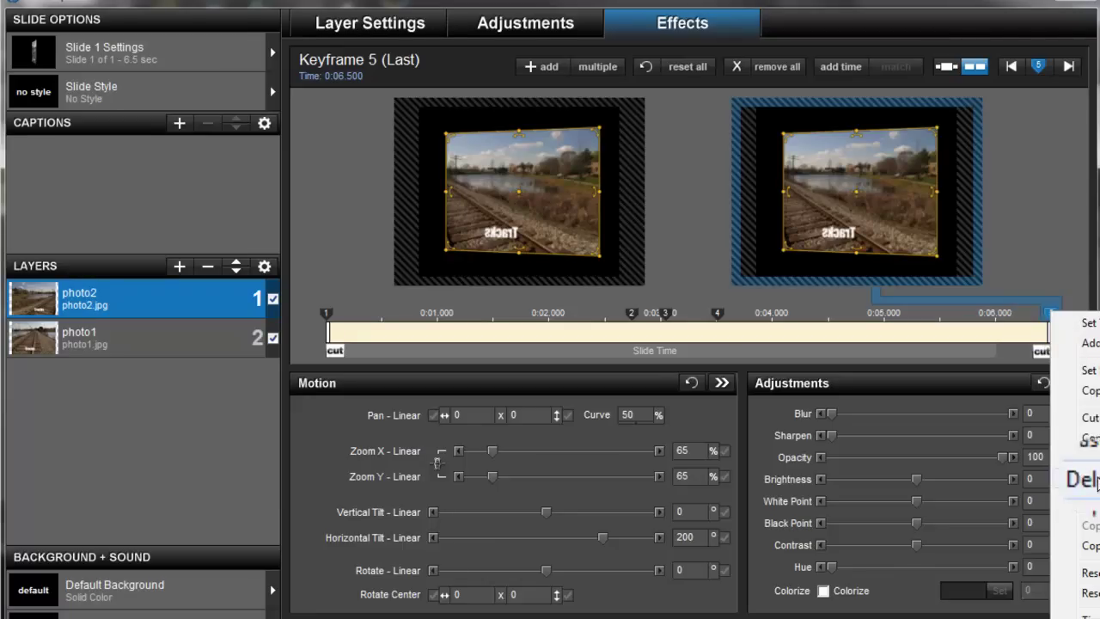
pyautogui.click(1084, 480)
pyautogui.rightClick(720, 318)
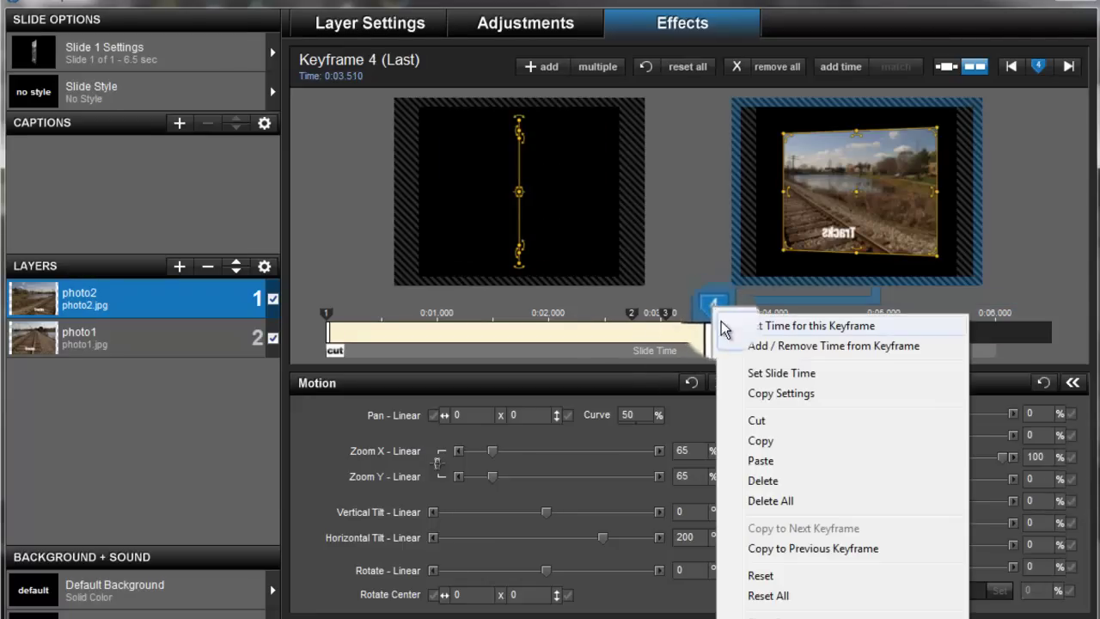
pyautogui.click(773, 479)
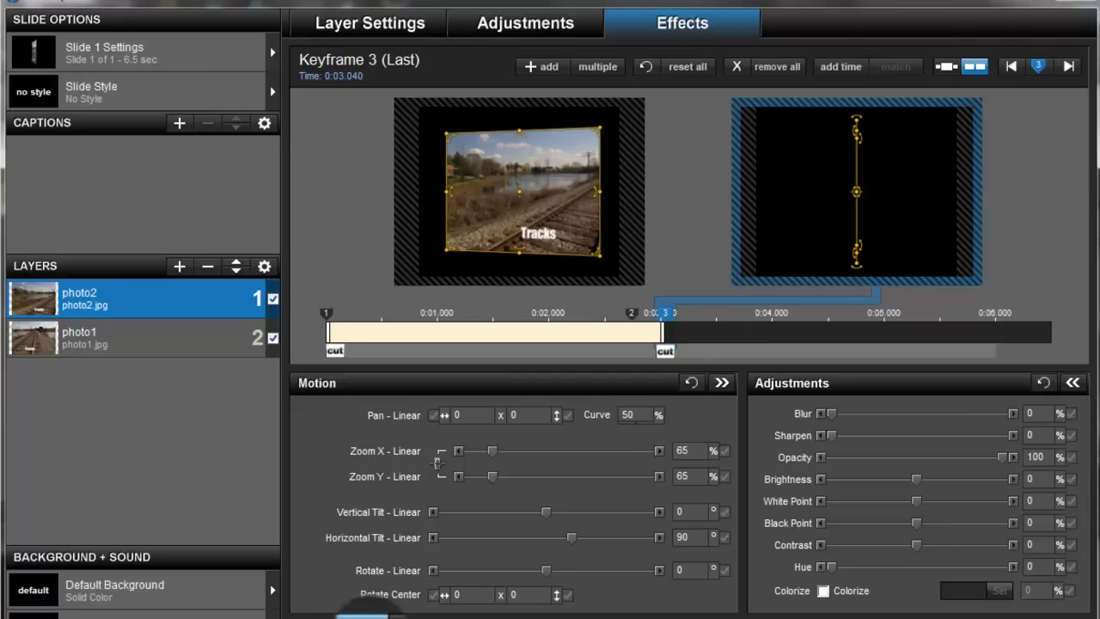
pyautogui.press('space')
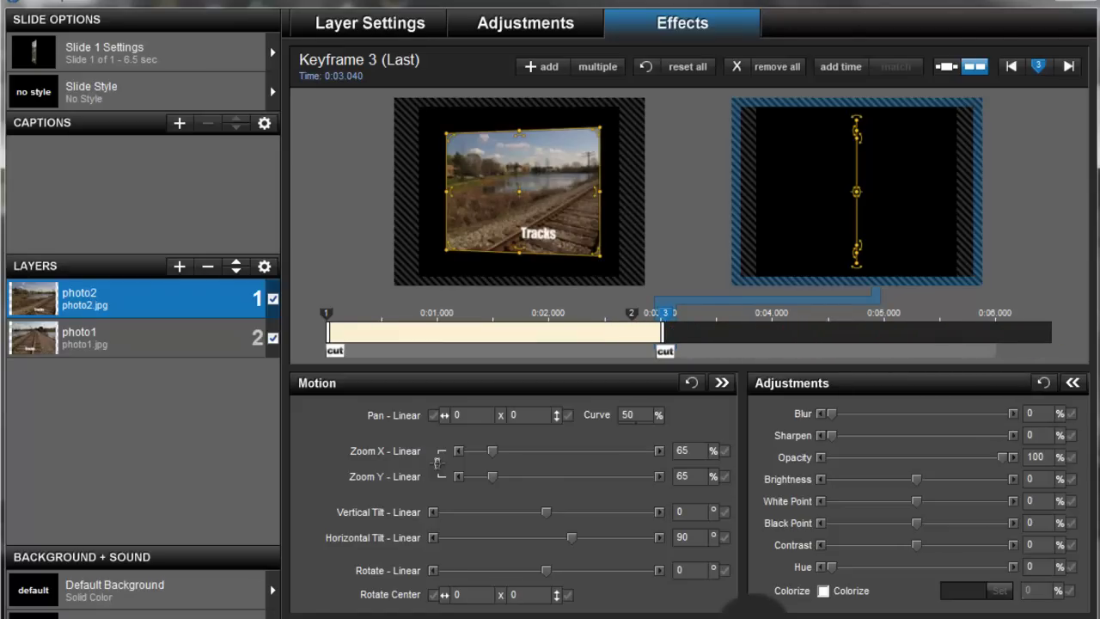
pyautogui.click(229, 344)
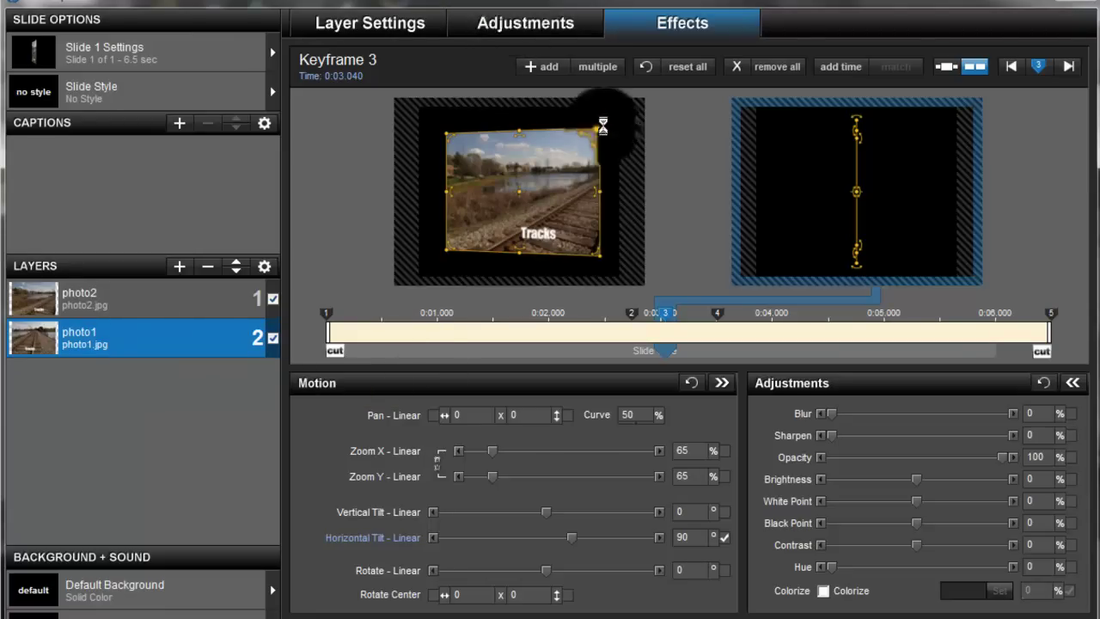
pyautogui.click(507, 27)
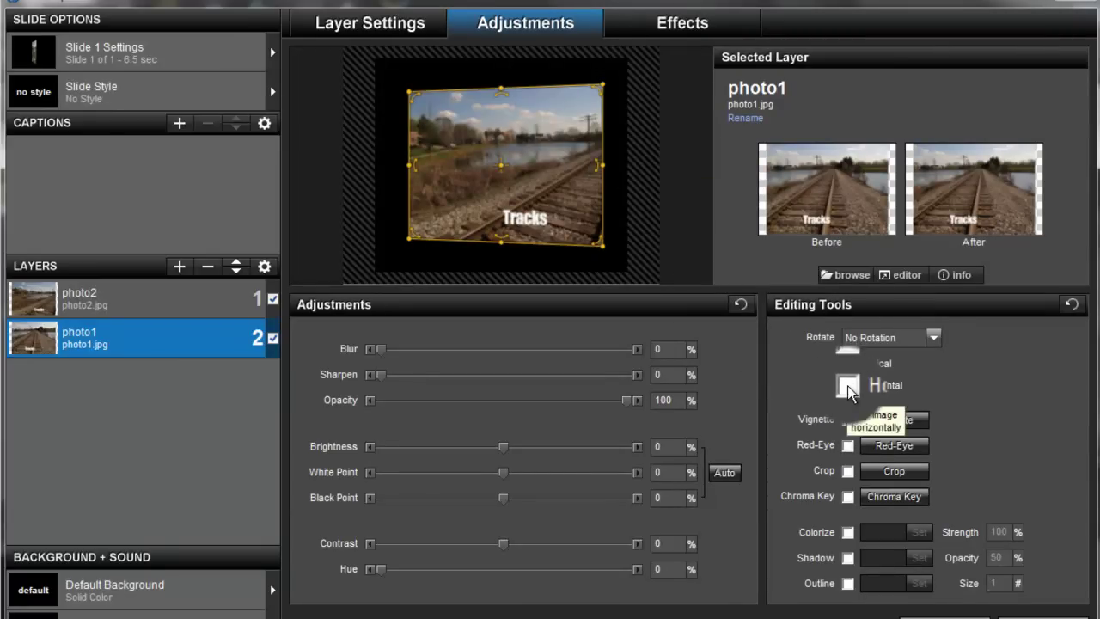
# Step: Turn on Flip Horizontal for photo1 and return to its Effects settings
pyautogui.click(848, 385)
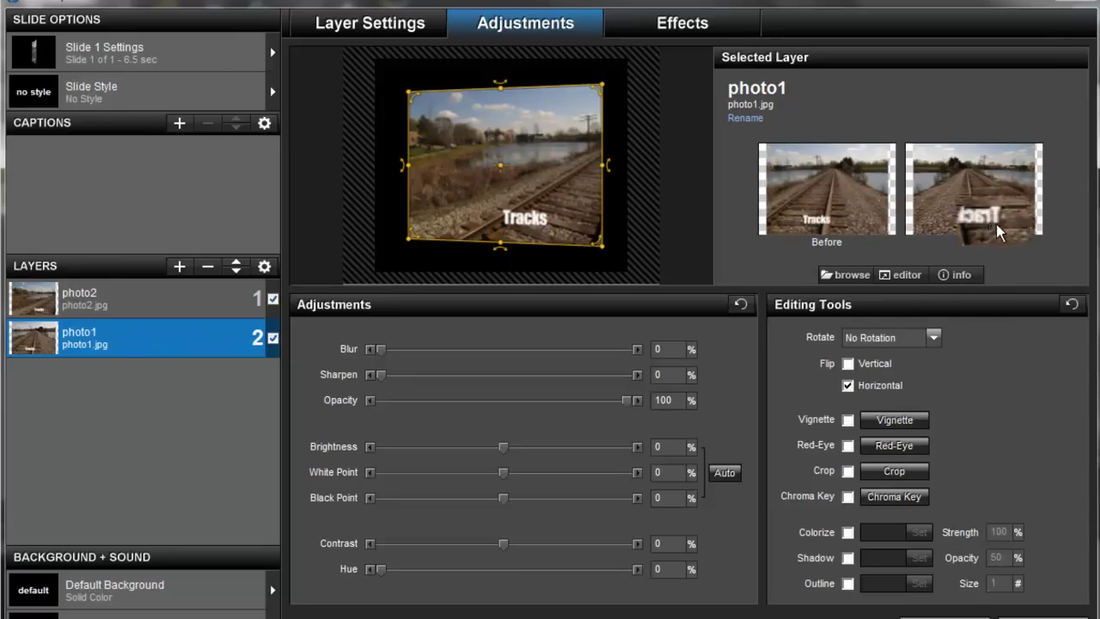
pyautogui.click(688, 23)
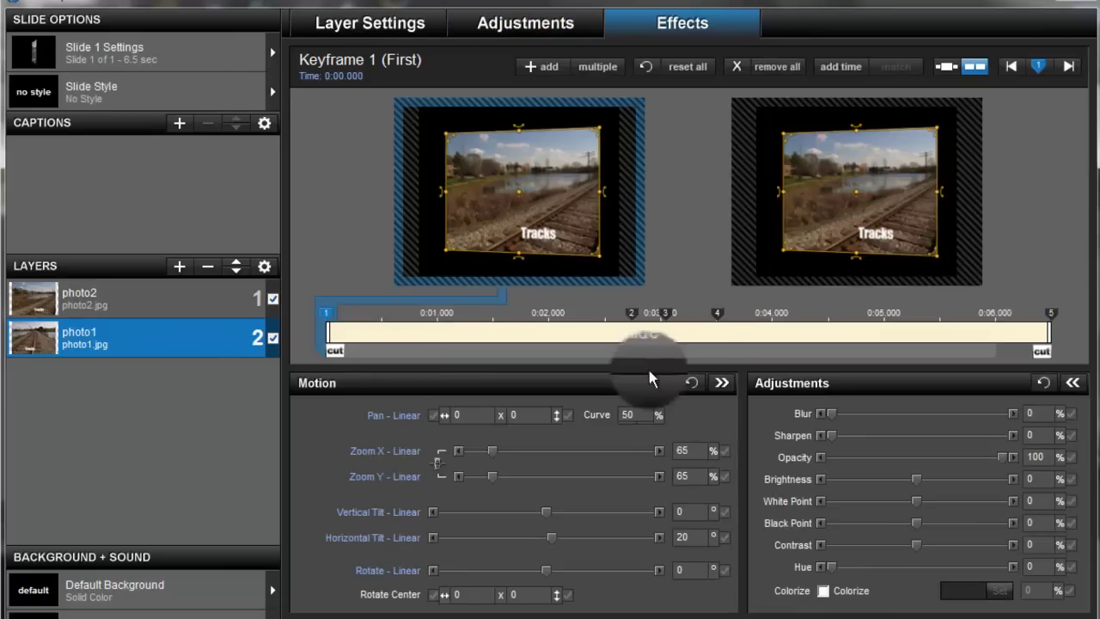
pyautogui.click(716, 323)
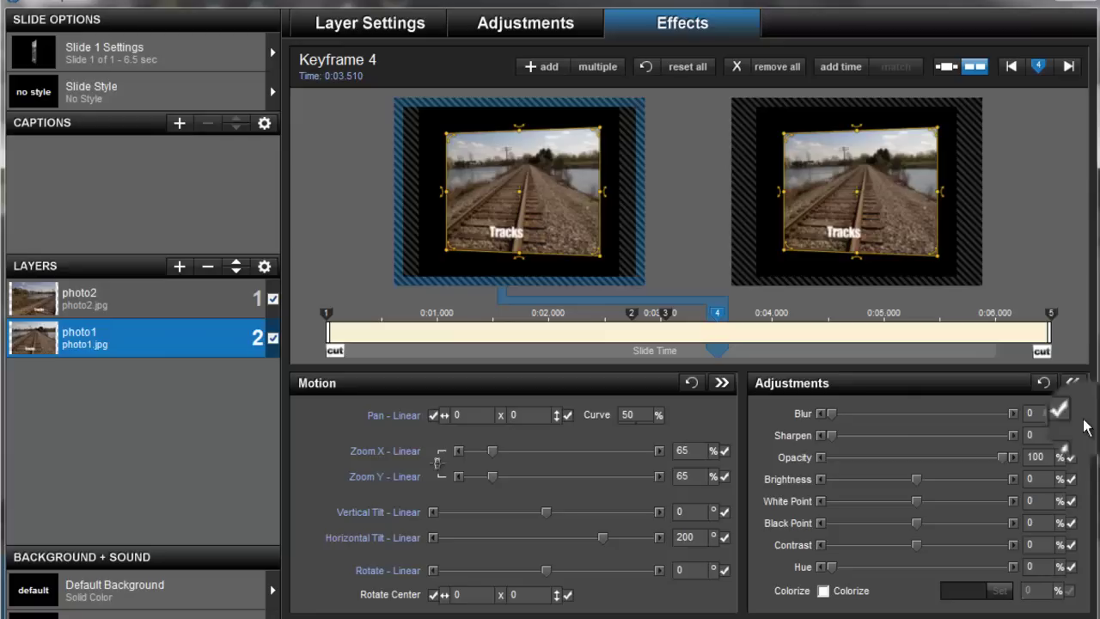
pyautogui.click(1050, 313)
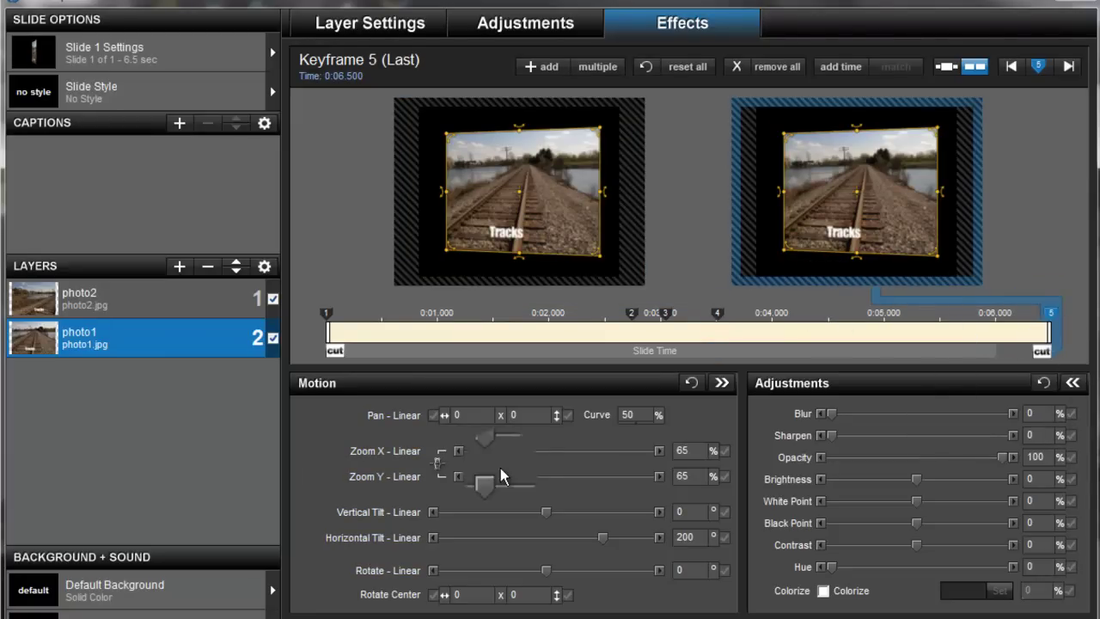
pyautogui.press('space')
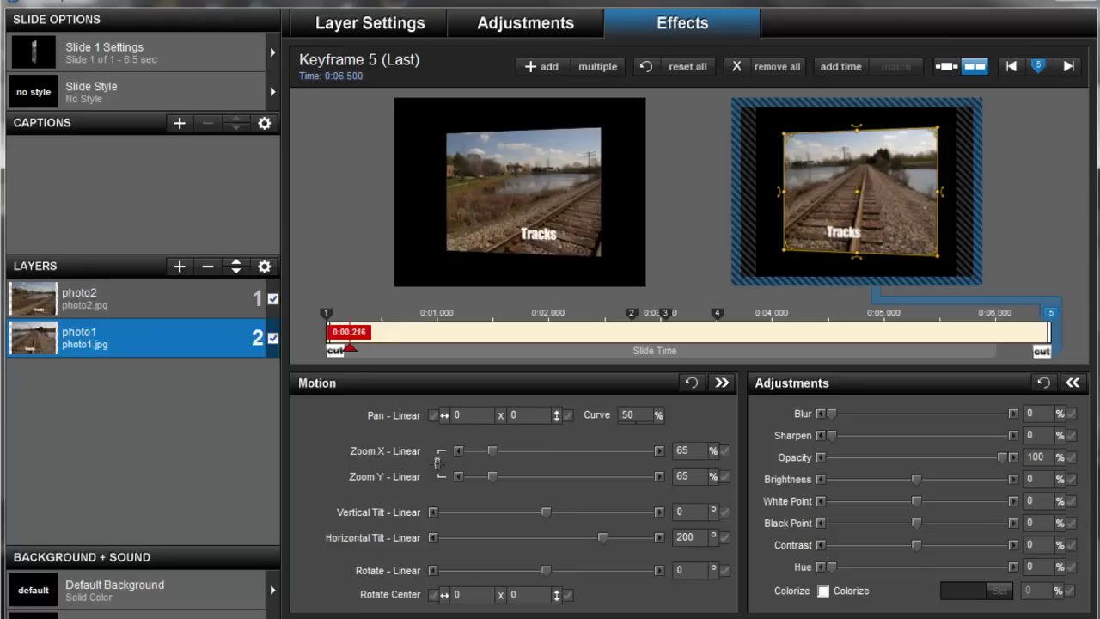